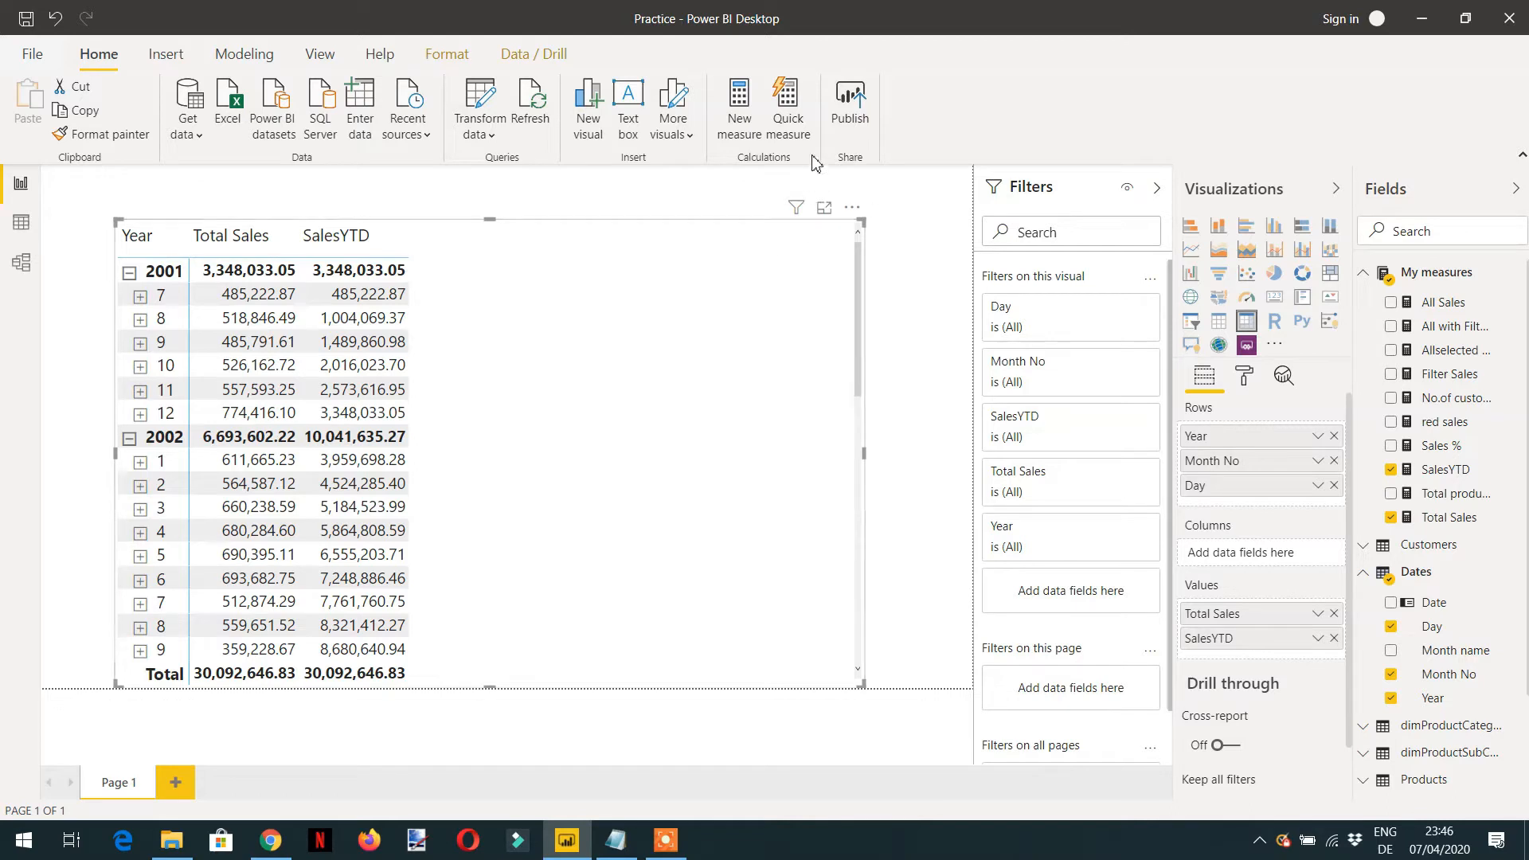
Create a new measure named YTD in My measures, starting its formula with CALCULATE and [Total Sales] as the expression.
{"action": "left_click", "coordinate": [1442, 278]}
{"action": "left_click", "coordinate": [418, 131]}
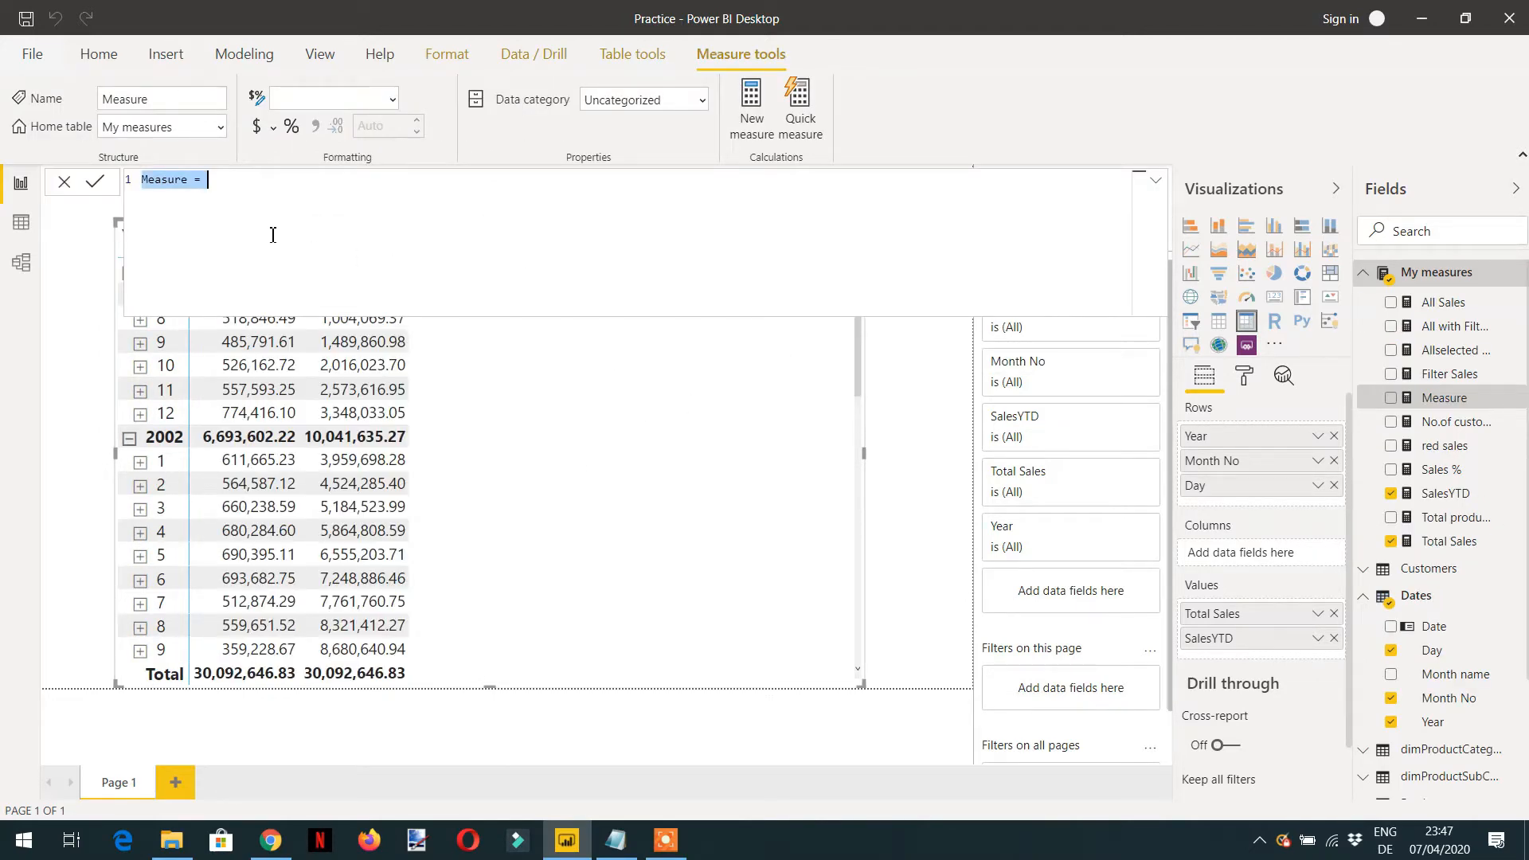
{"action": "type", "text": "YT"}
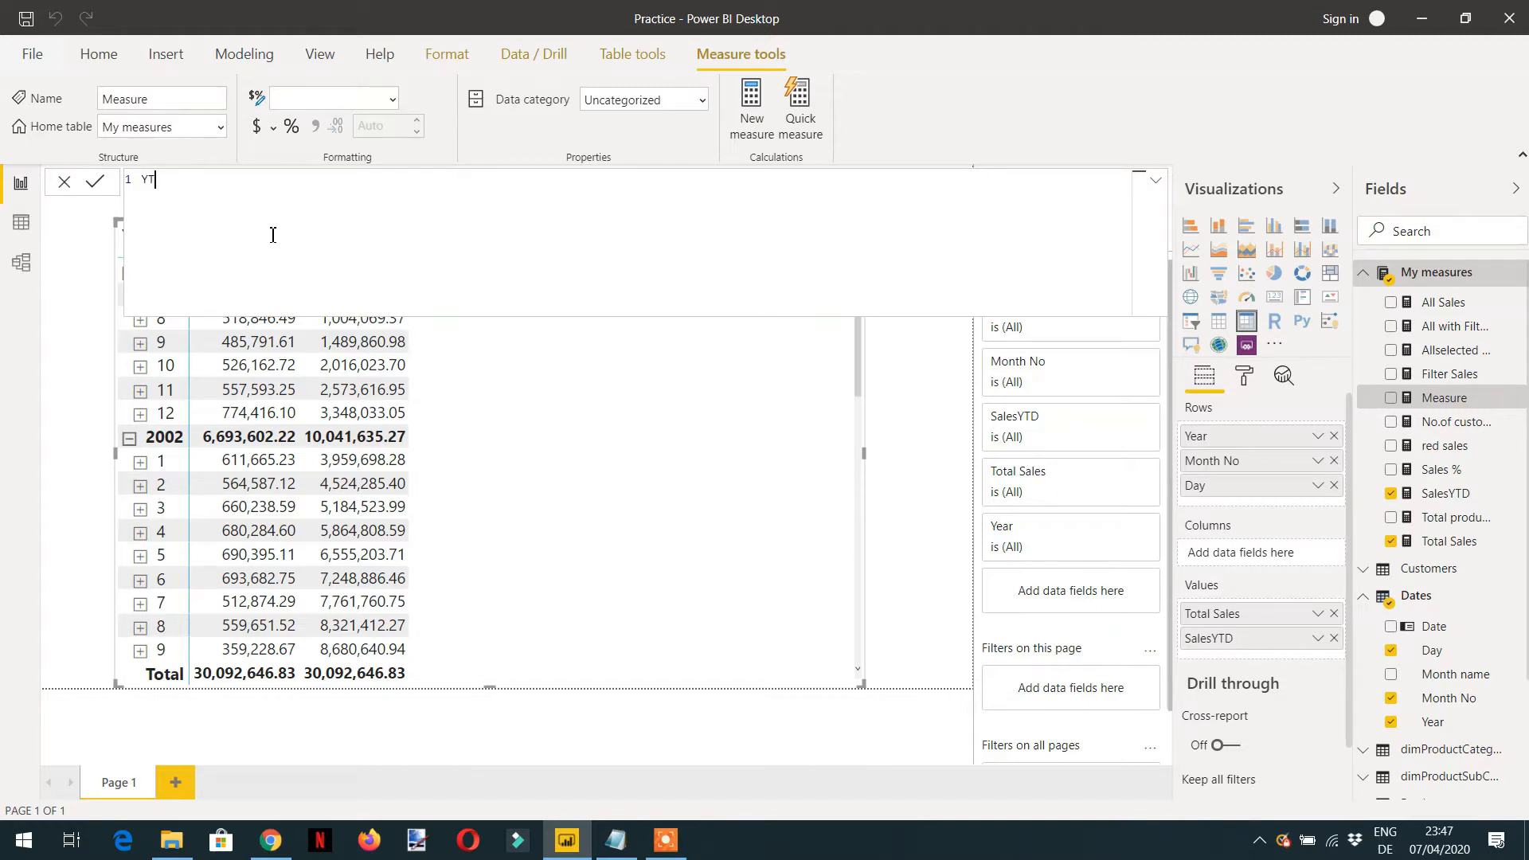
{"action": "type", "text": "D = CALCULATE("}
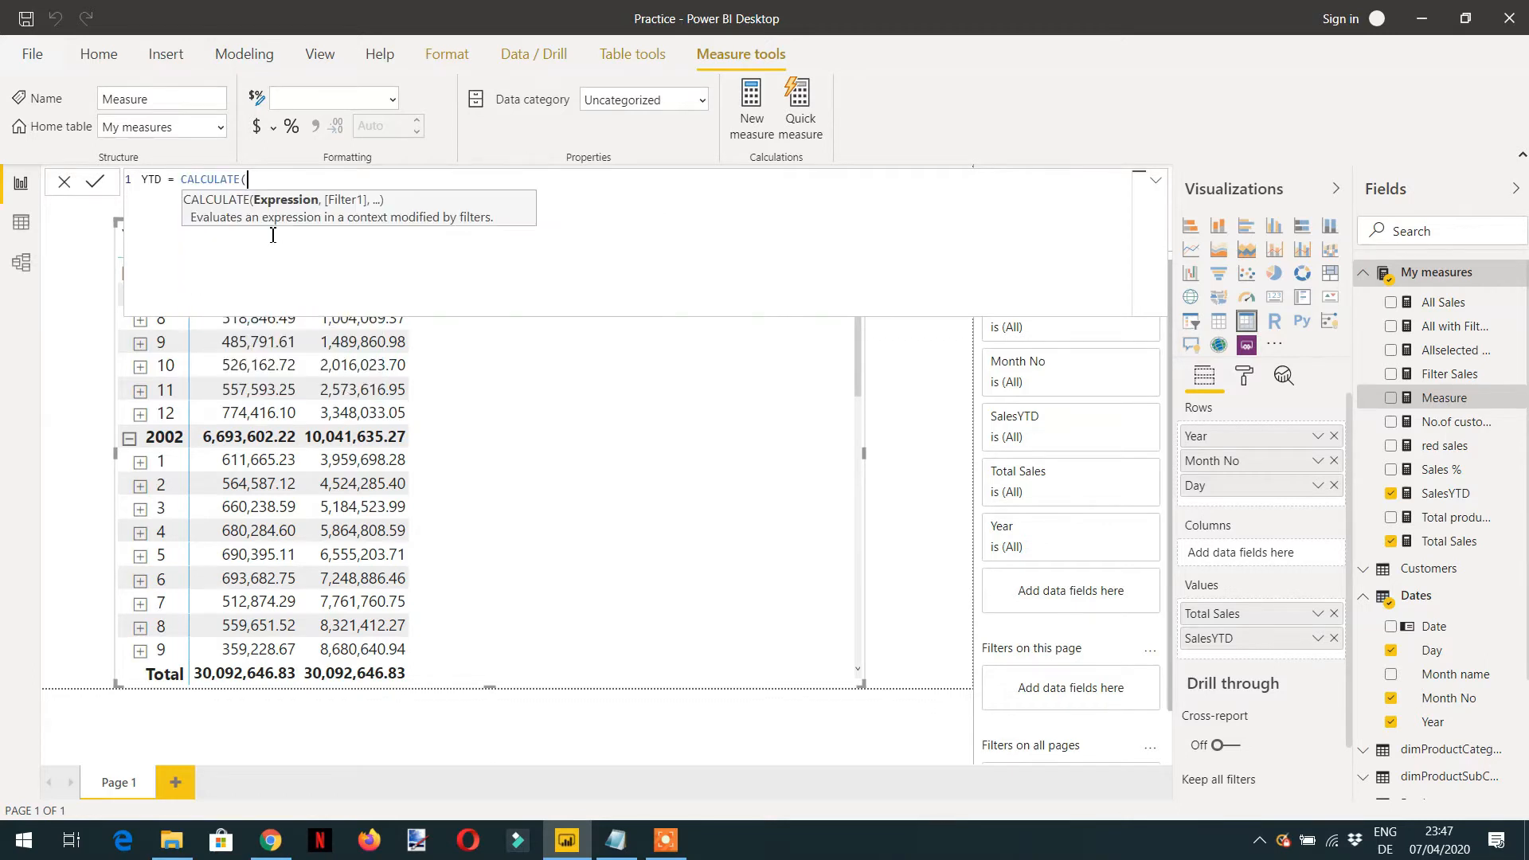
{"action": "type", "text": "[Total Sales]"}
{"action": "type", "text": ","}
{"action": "key", "text": "BackSpace"}
{"action": "type", "text": ","}
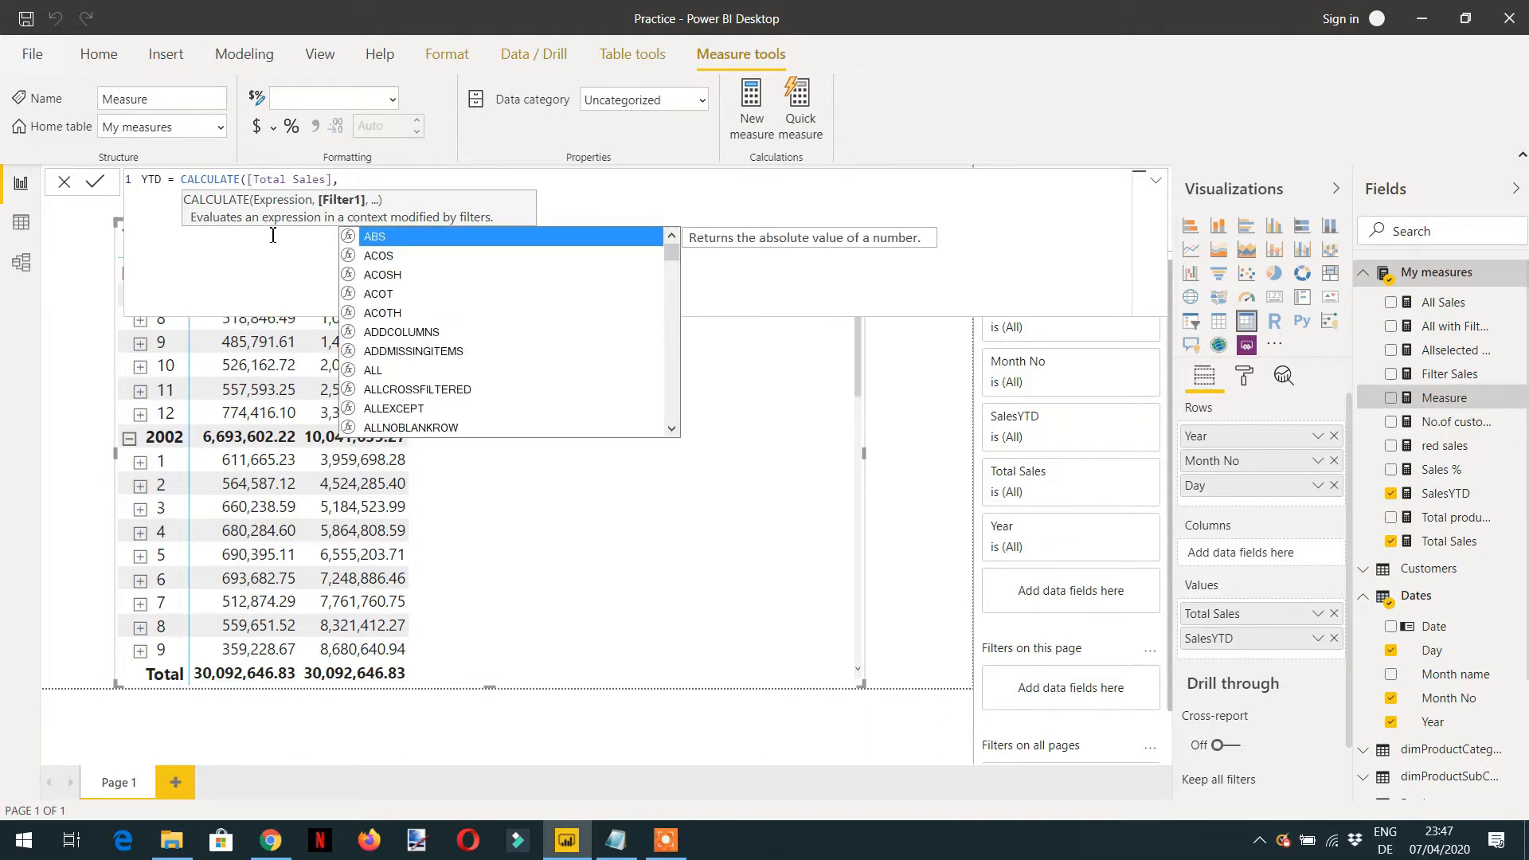
Complete the YTD formula with DATESYTD(Dates[Date]) as the CALCULATE filter and commit the measure.
{"action": "type", "text": "y"}
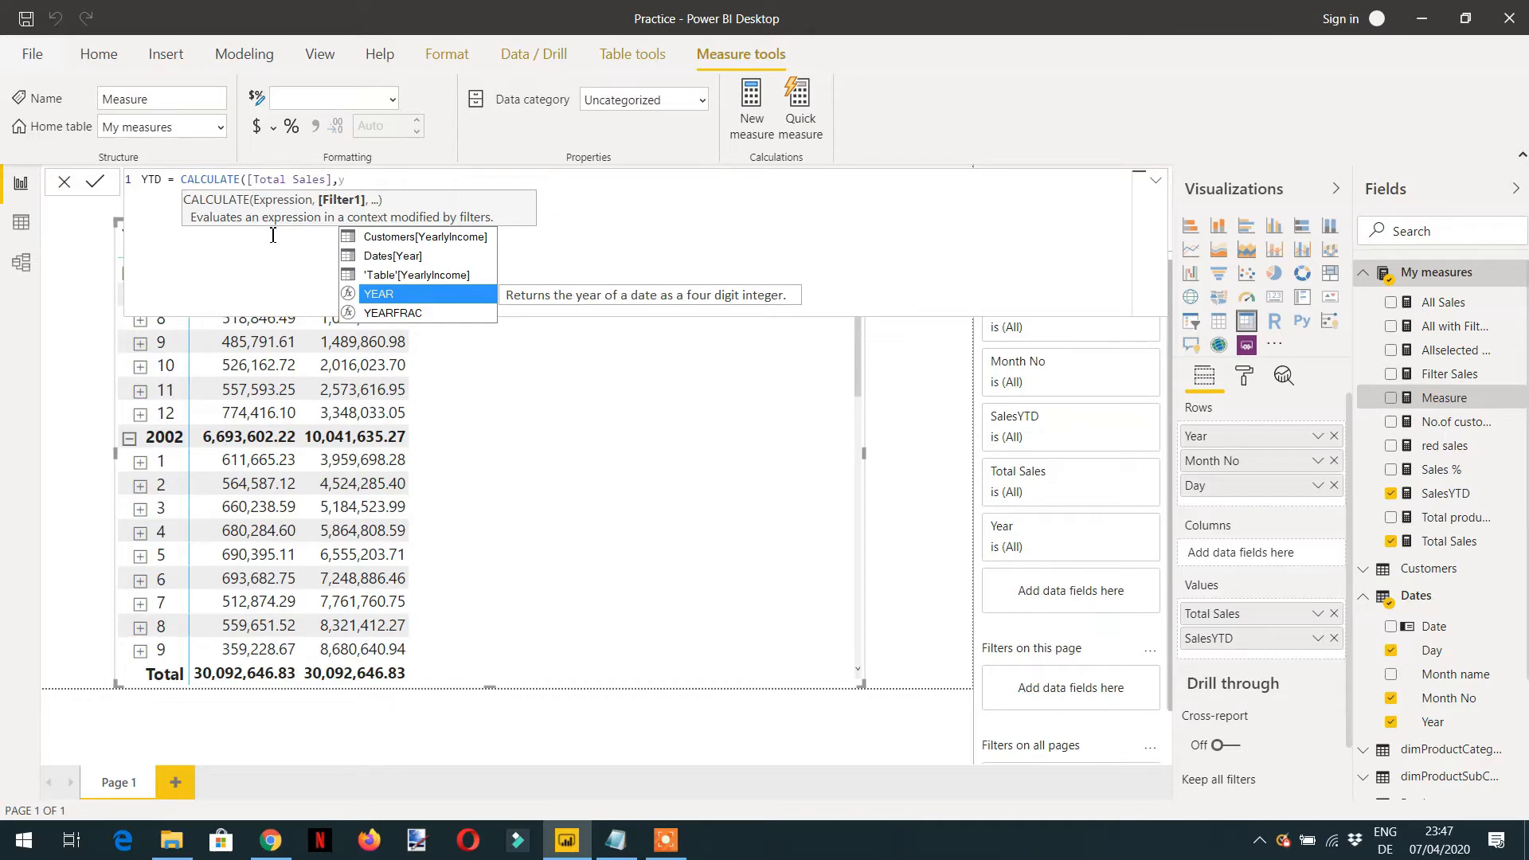
{"action": "type", "text": "td"}
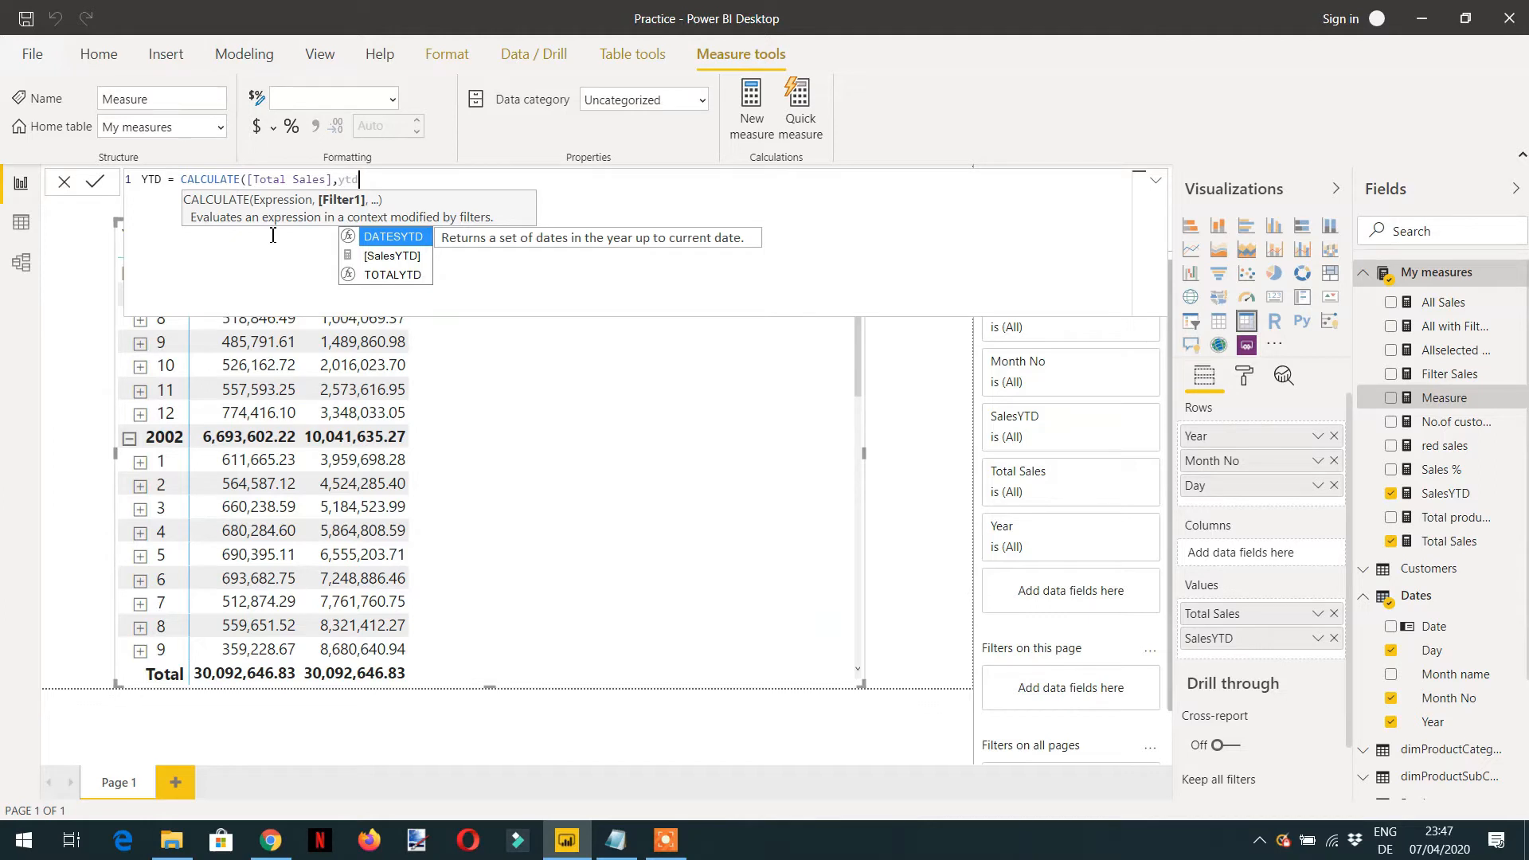
{"action": "key", "text": "Tab"}
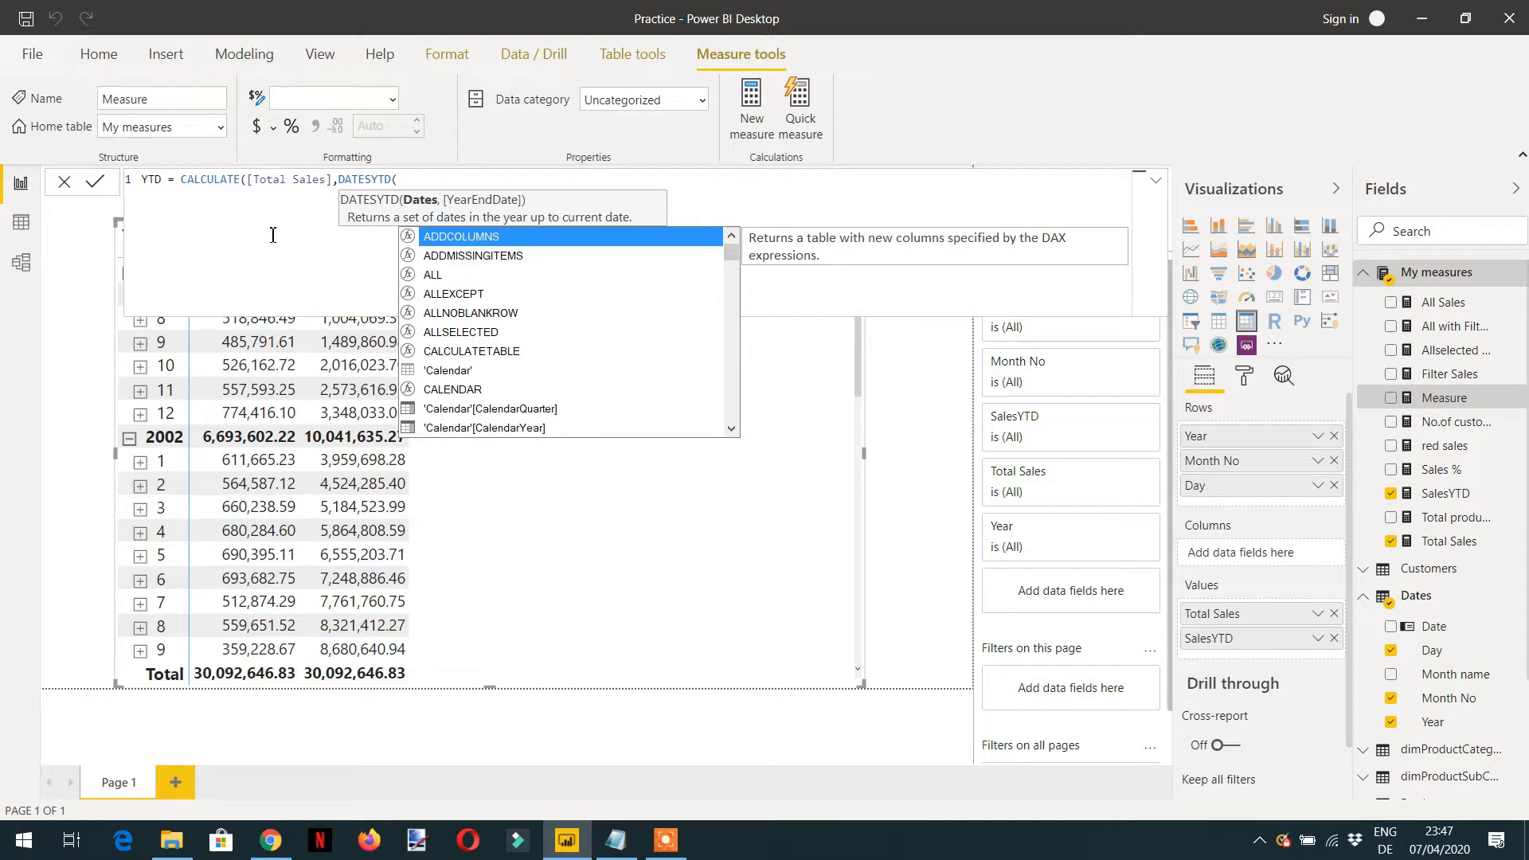
{"action": "type", "text": "date"}
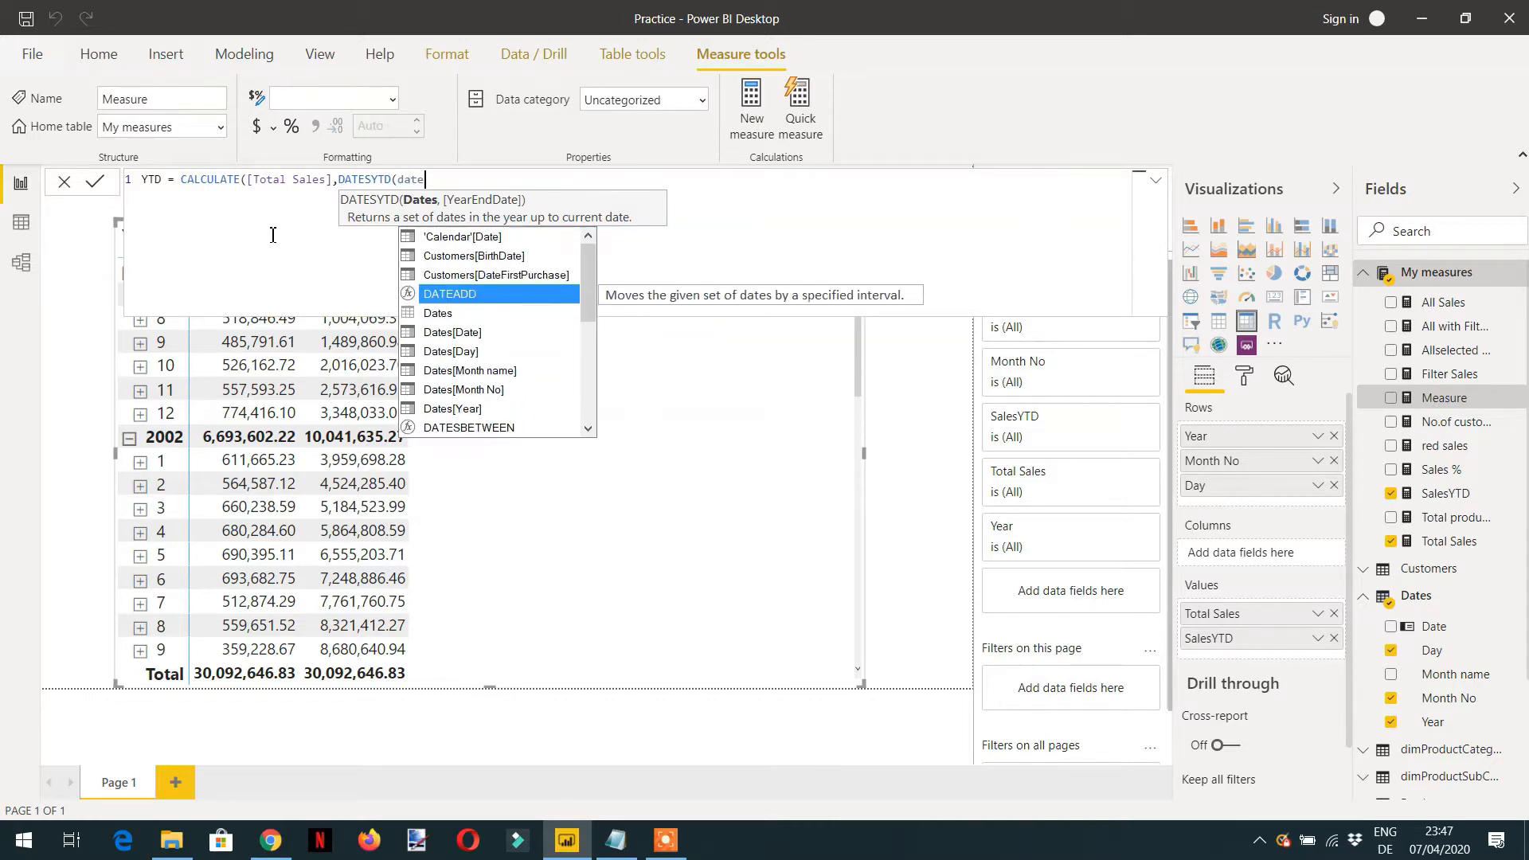
{"action": "type", "text": "s"}
{"action": "key", "text": "Down"}
{"action": "key", "text": "Down"}
{"action": "key", "text": "Tab"}
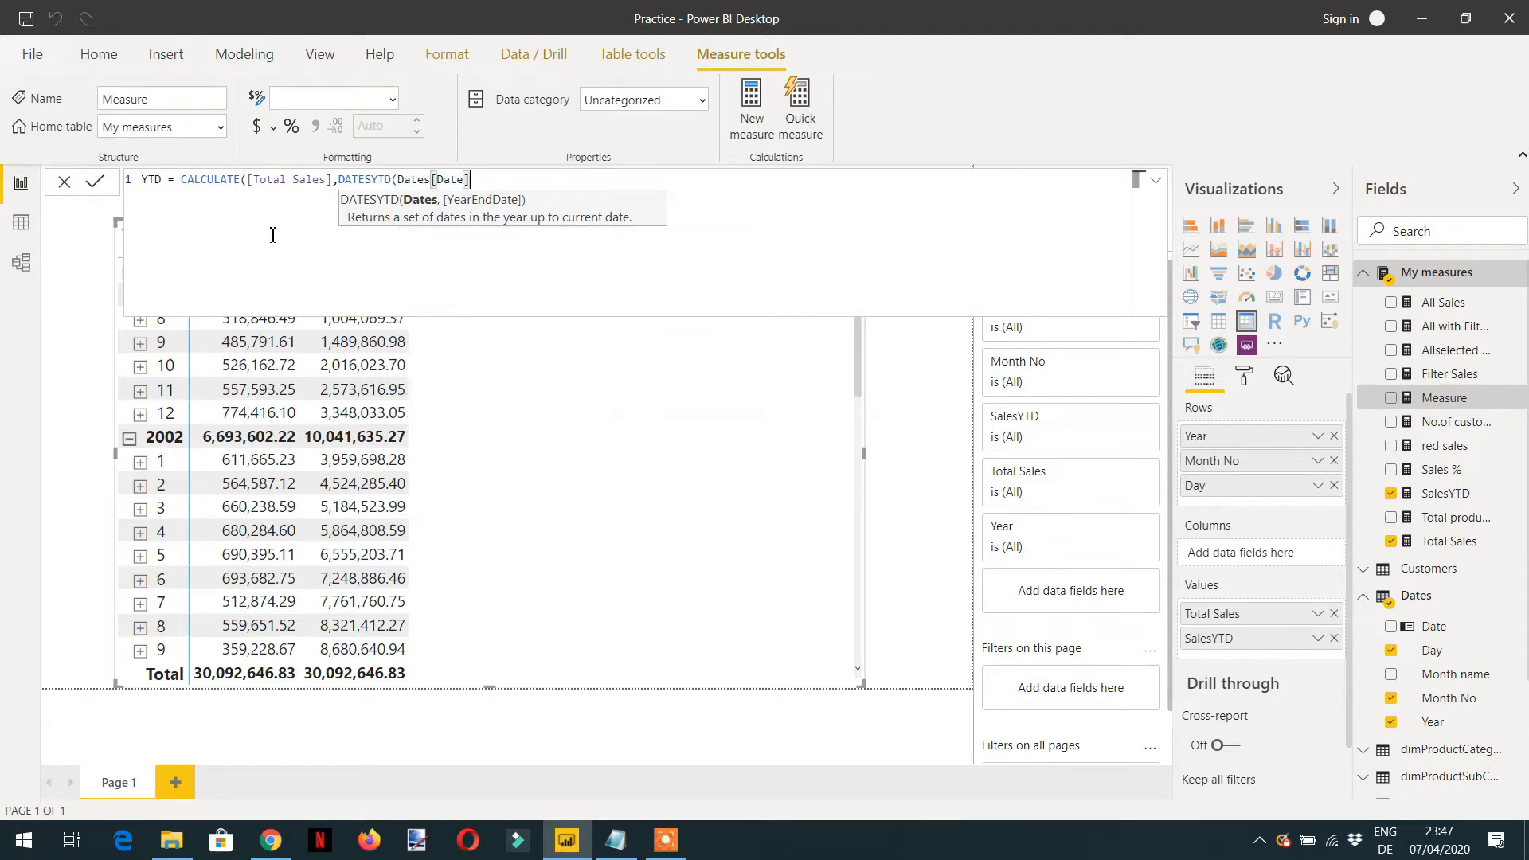
{"action": "type", "text": ","}
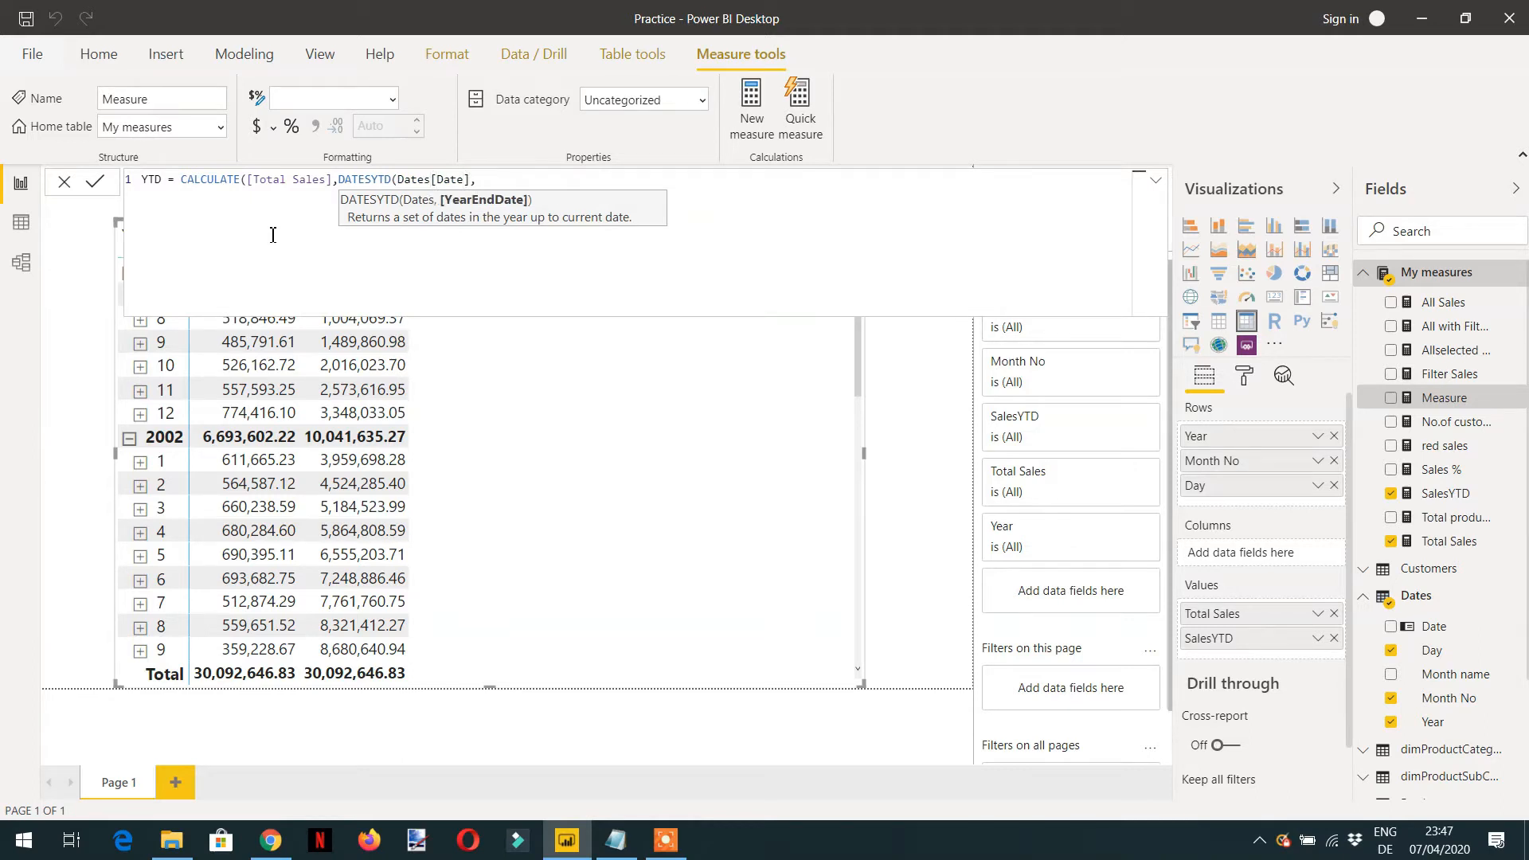
{"action": "key", "text": "BackSpace"}
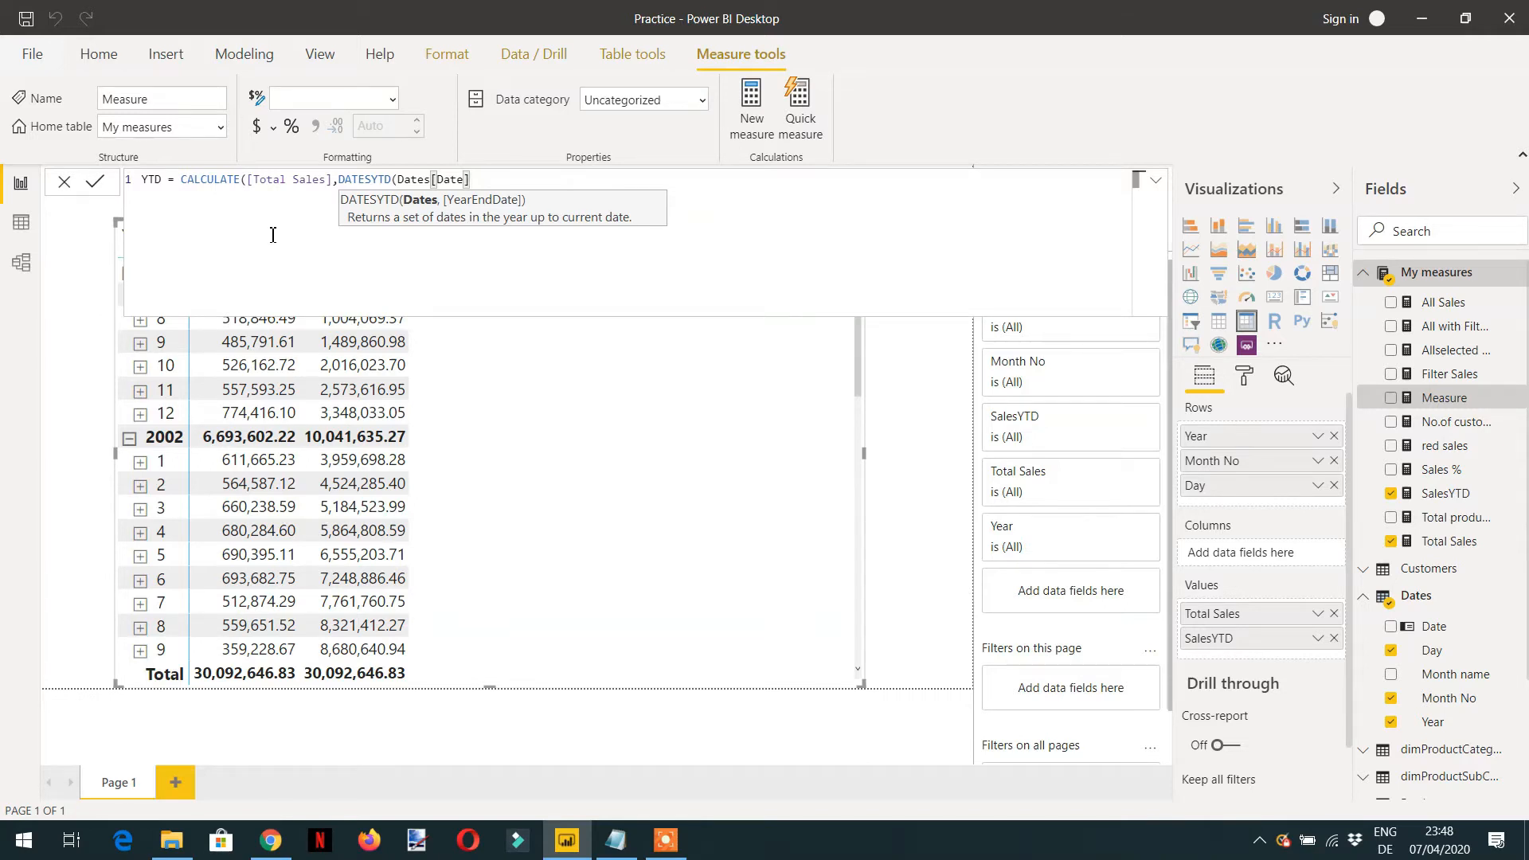
{"action": "type", "text": ")"}
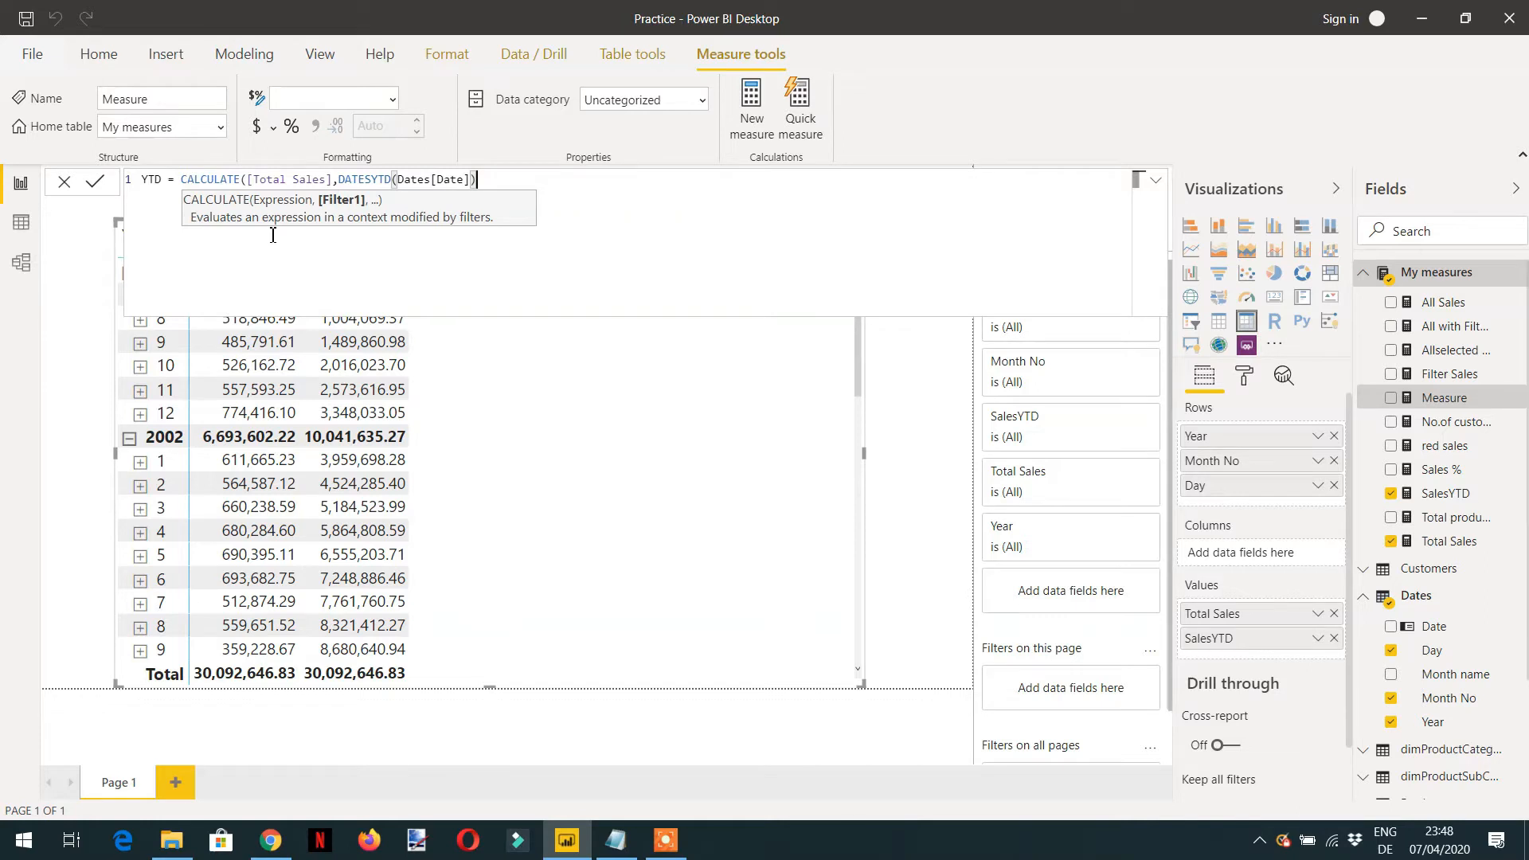
{"action": "type", "text": ")"}
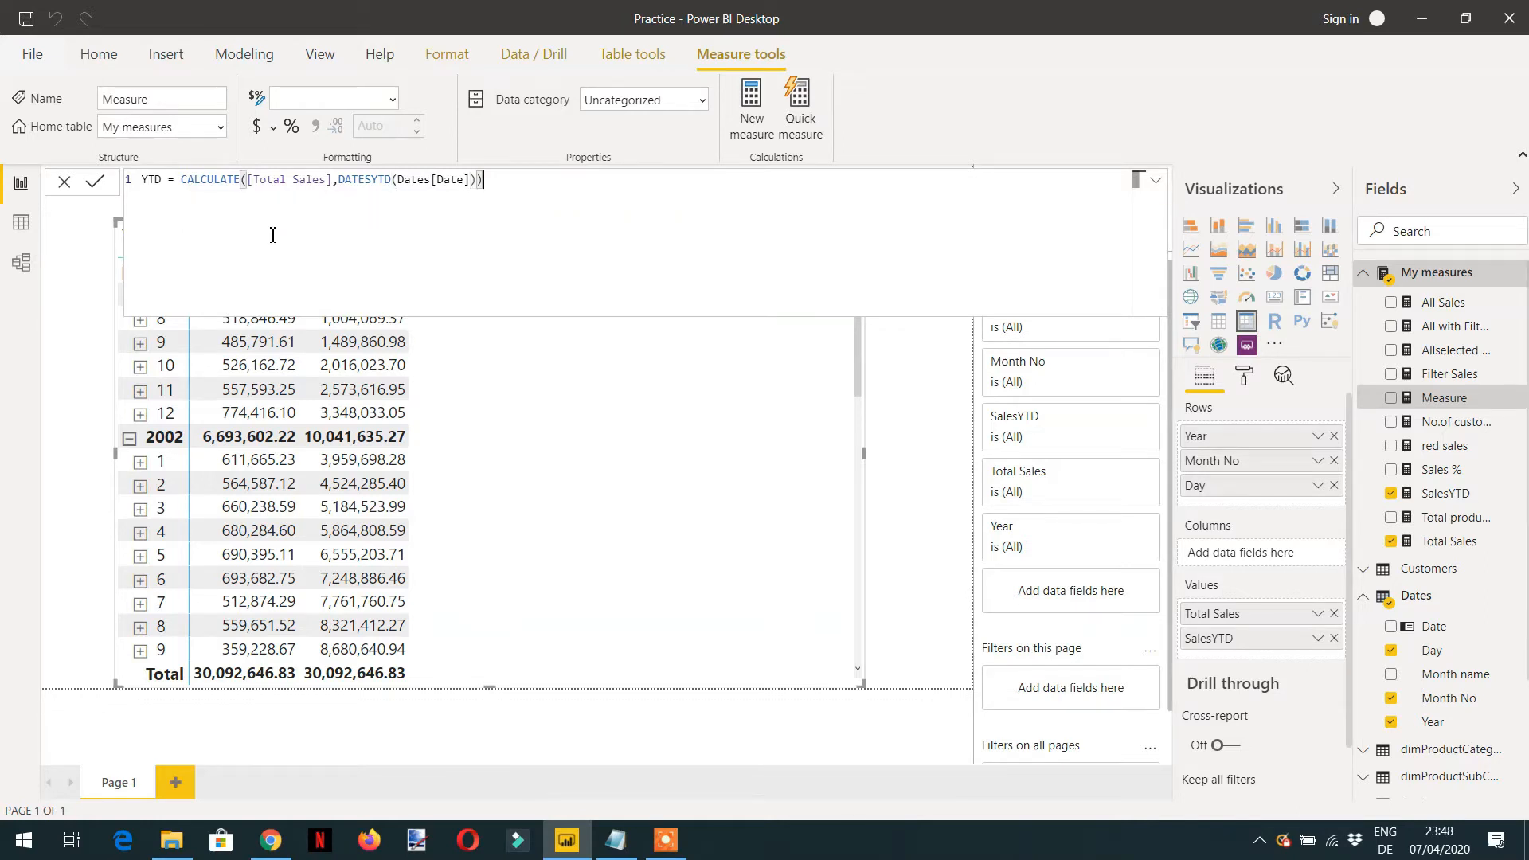
{"action": "key", "text": "Return"}
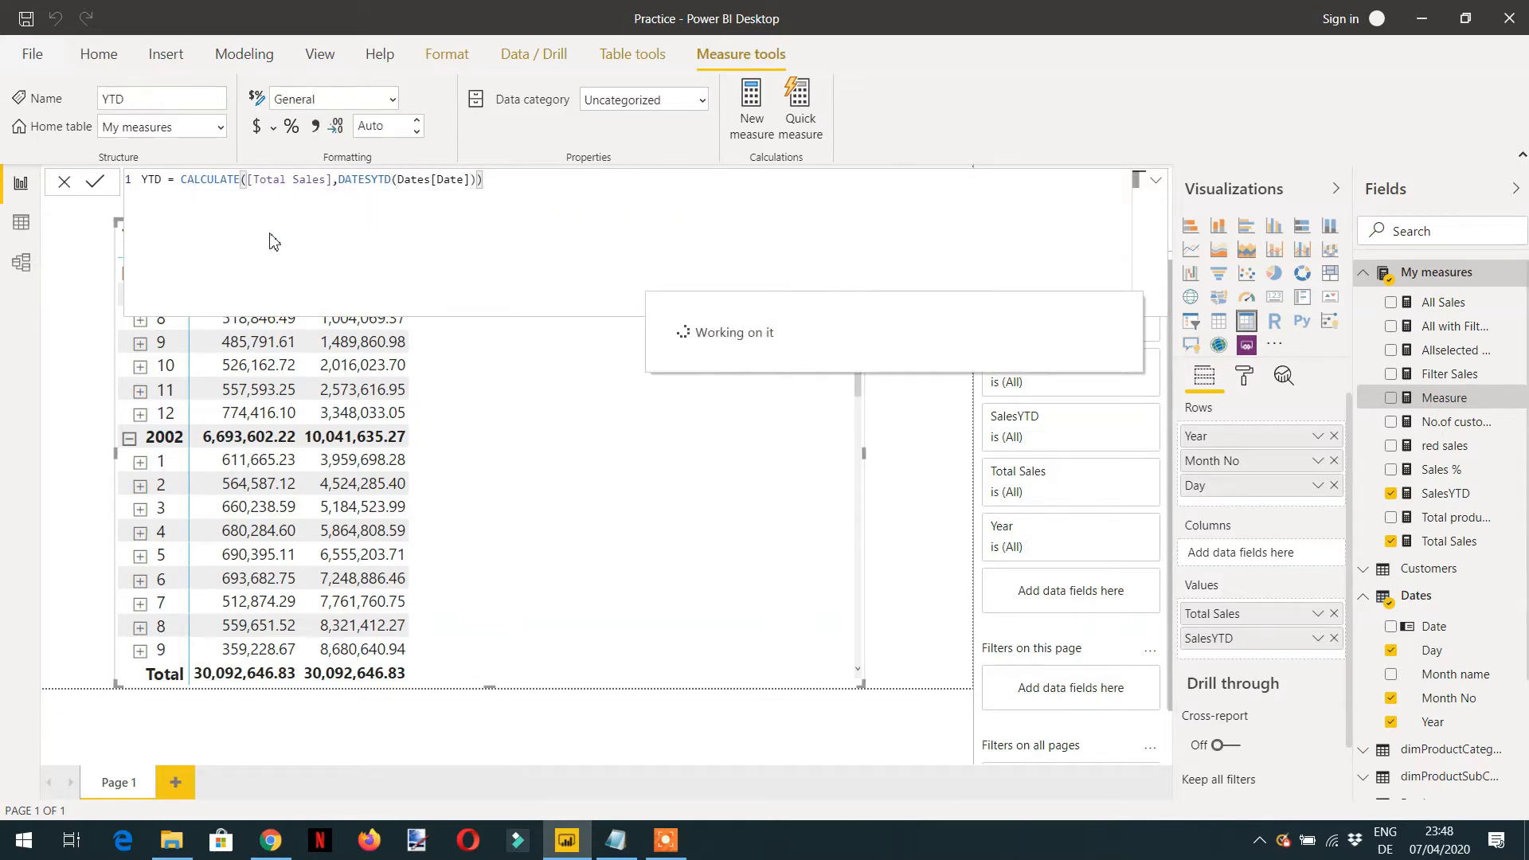
Add the YTD measure to the matrix values and expand month 12 of 2001 to compare its daily figures with SalesYTD.
{"action": "left_click", "coordinate": [1156, 181]}
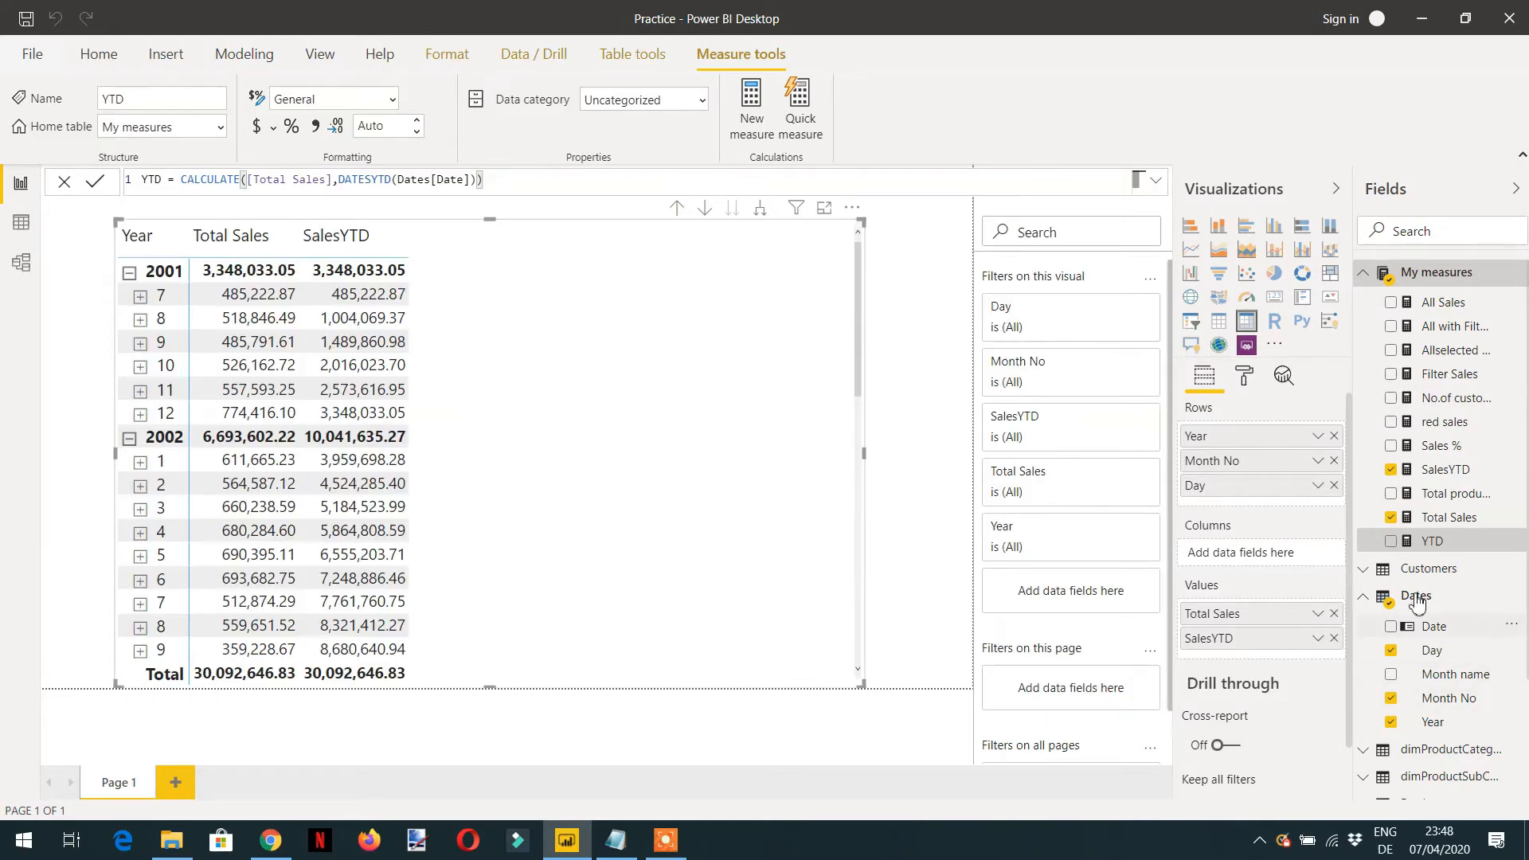
{"action": "left_click_drag", "start_coordinate": [1443, 548], "coordinate": [1286, 666]}
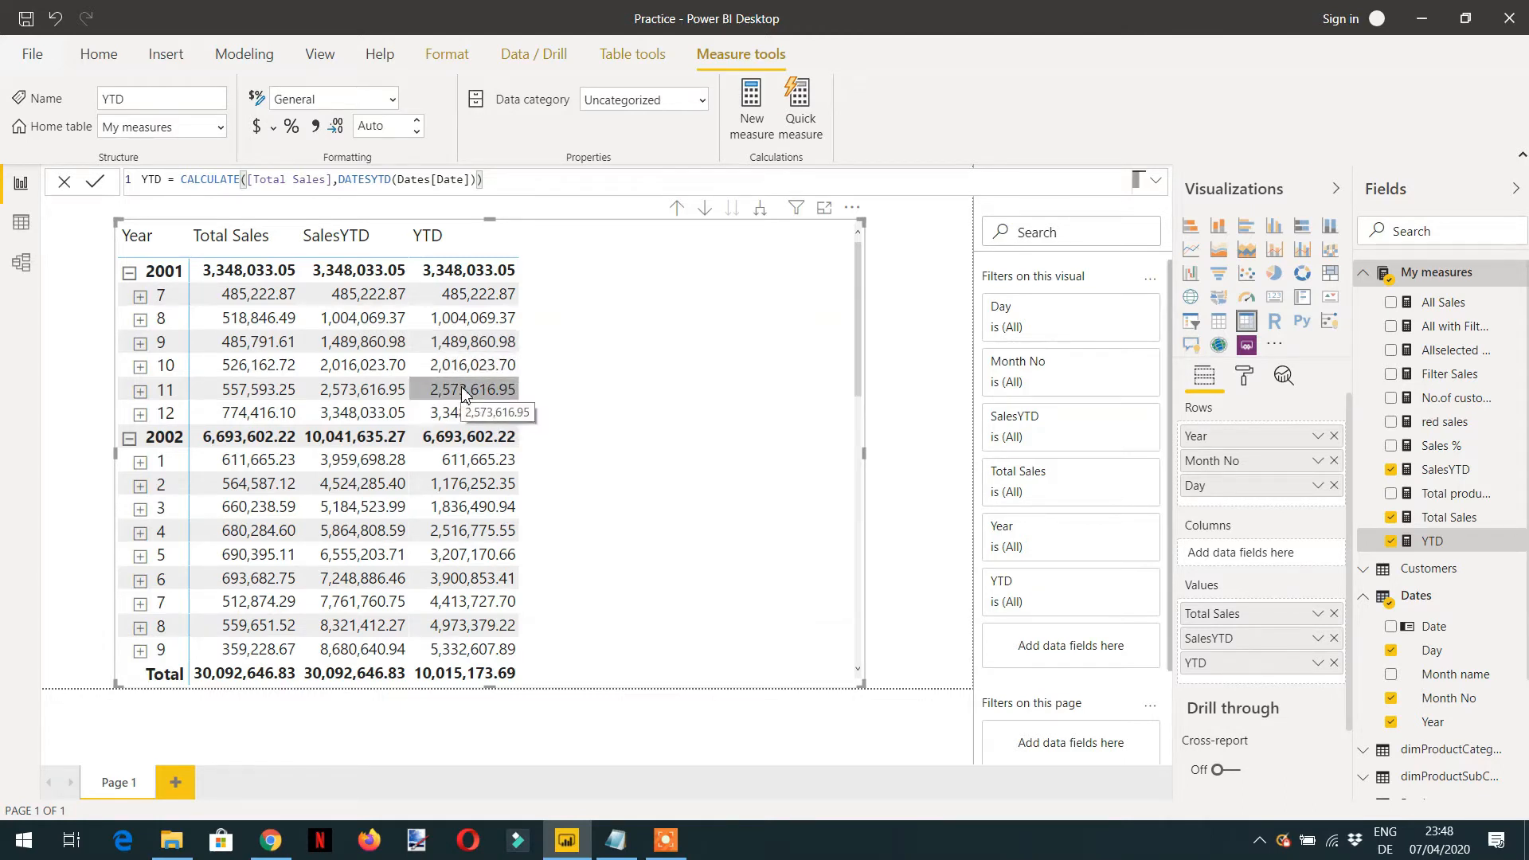
{"action": "left_click", "coordinate": [129, 437]}
{"action": "left_click", "coordinate": [141, 414]}
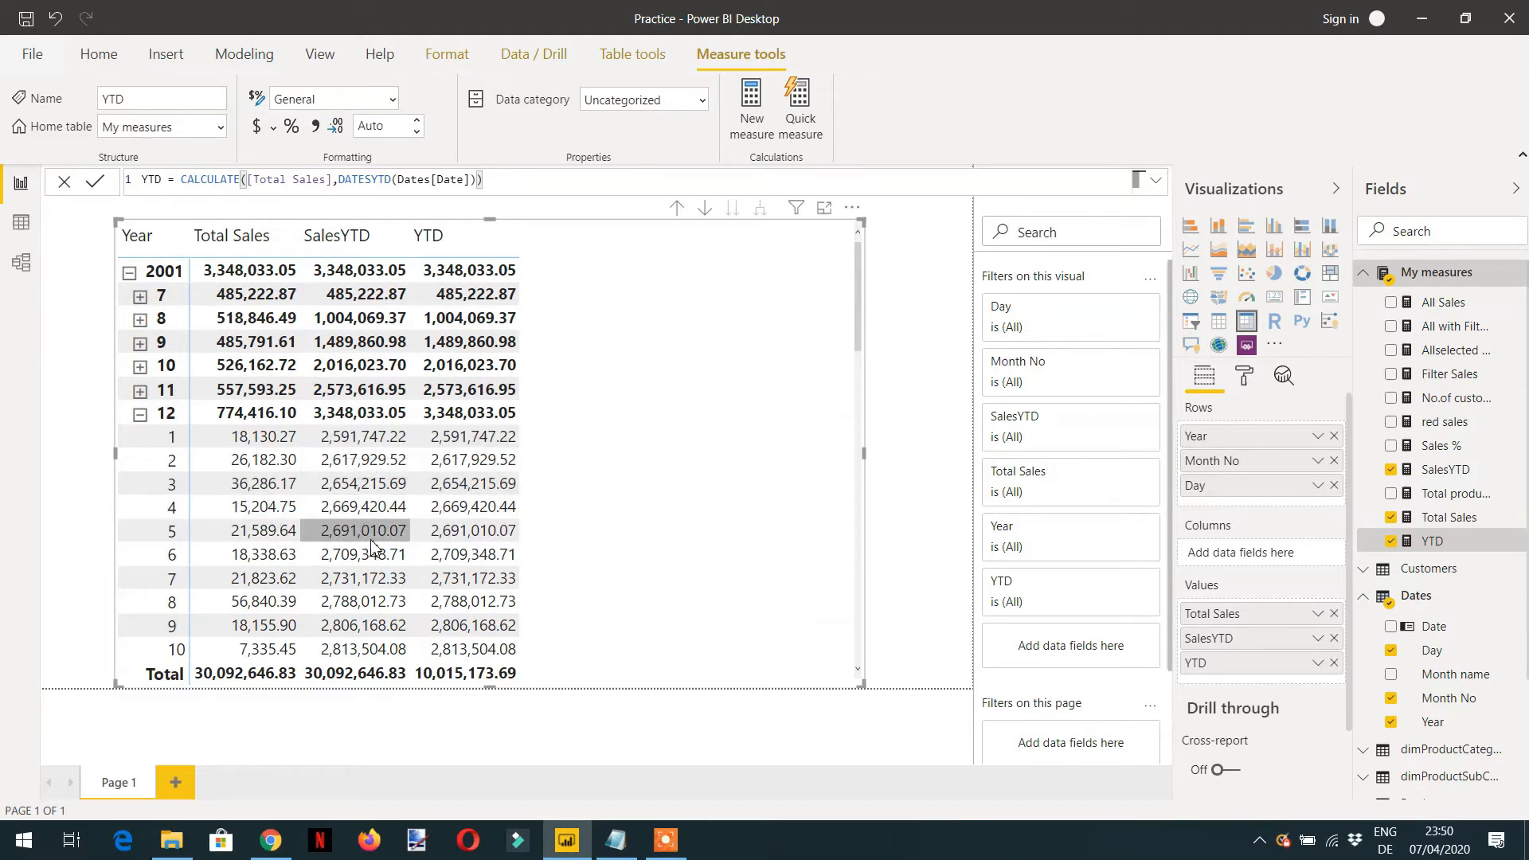
{"action": "scroll", "coordinate": [375, 543], "scroll_direction": "down", "scroll_amount": 3}
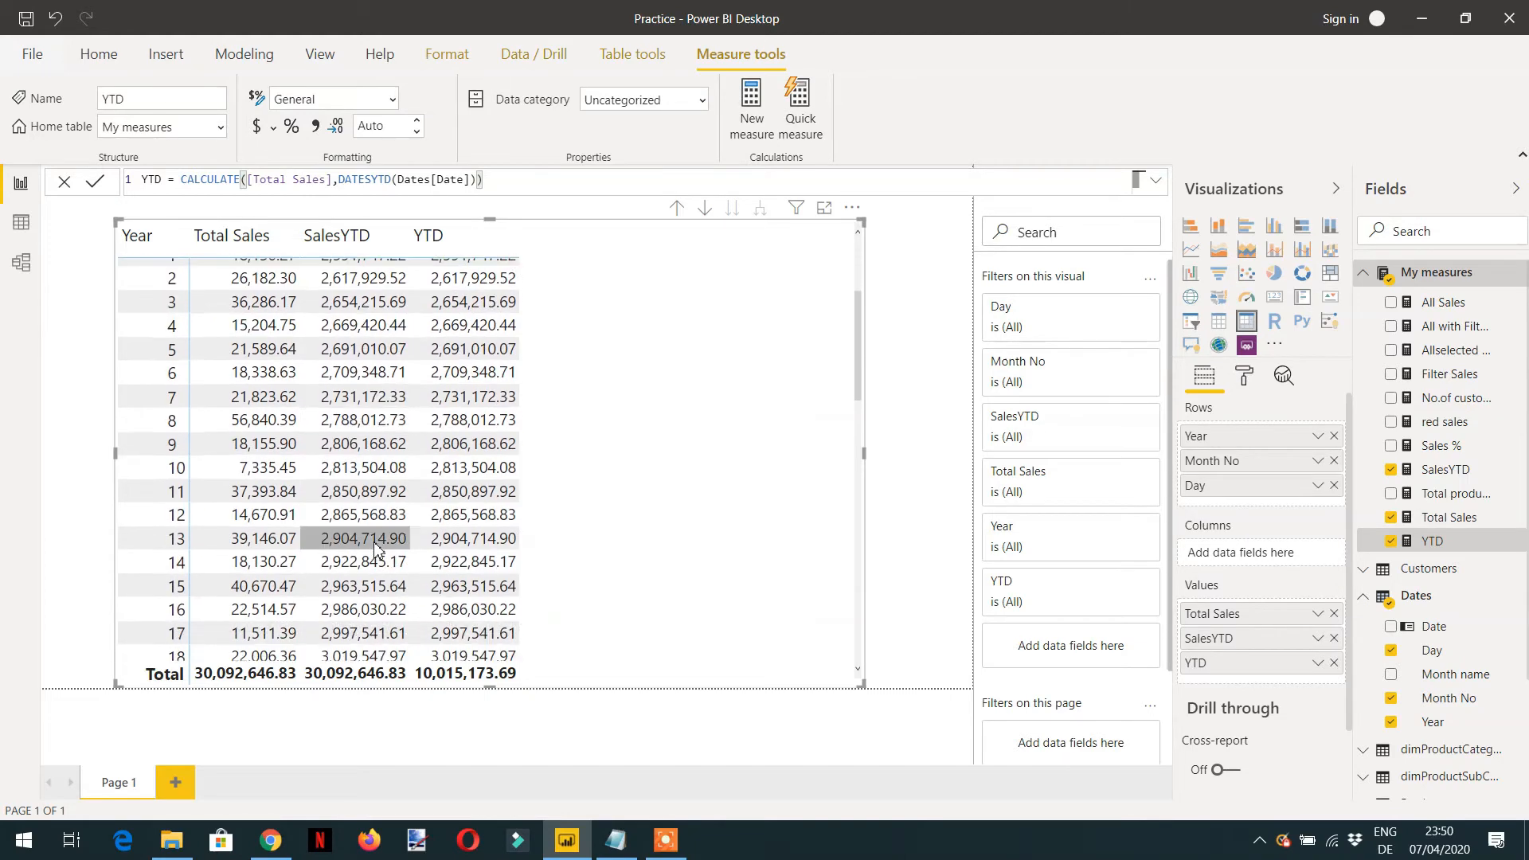
{"action": "scroll", "coordinate": [374, 543], "scroll_direction": "up", "scroll_amount": 3}
{"action": "scroll", "coordinate": [376, 549], "scroll_direction": "up", "scroll_amount": 1}
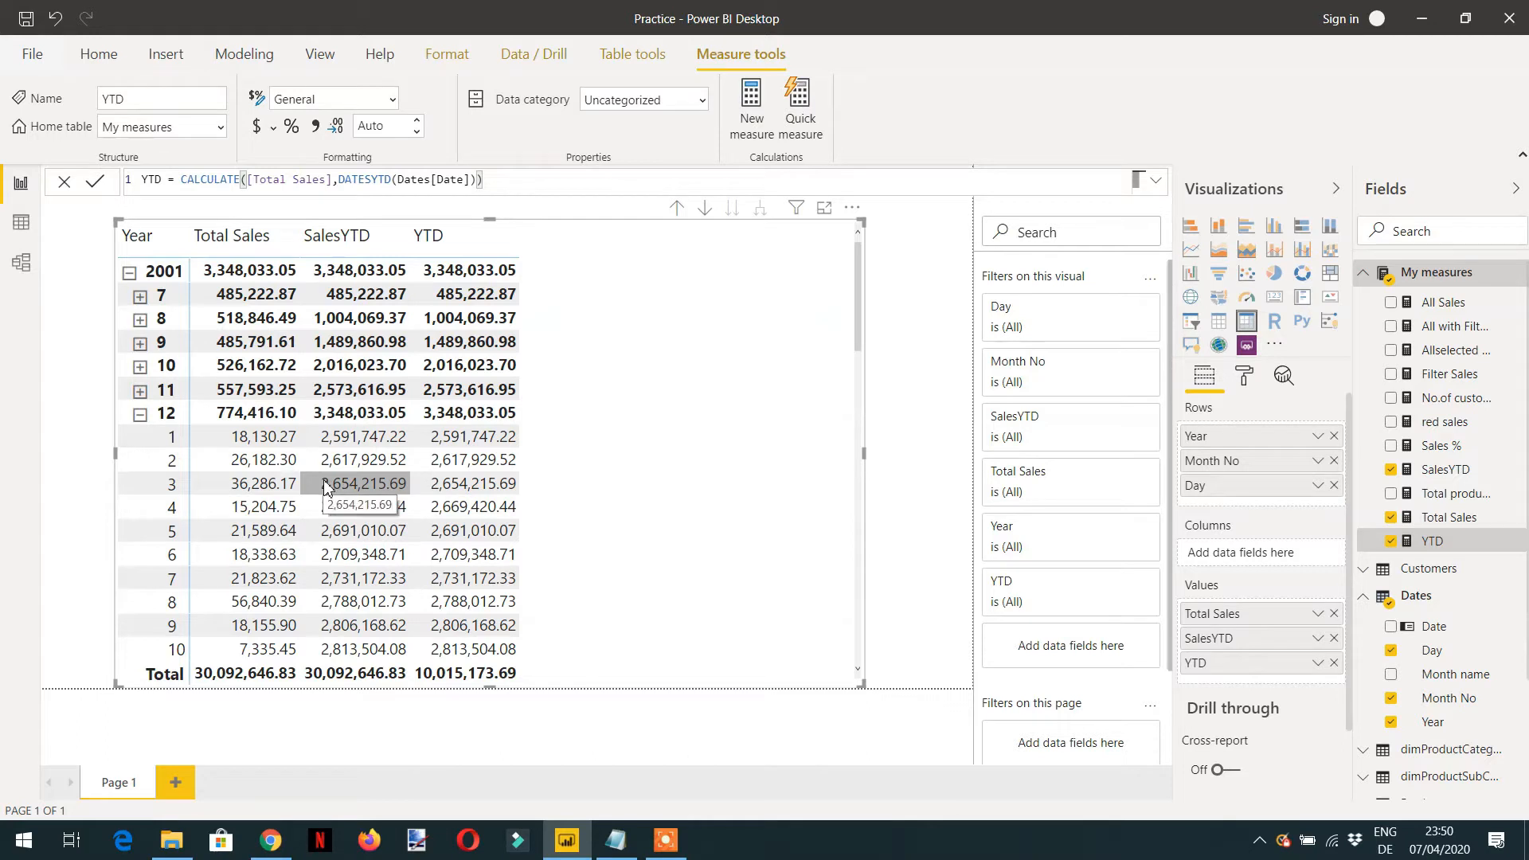
Add "8/30" as the year-end date argument of DATESYTD in the YTD measure.
{"action": "left_click", "coordinate": [474, 184]}
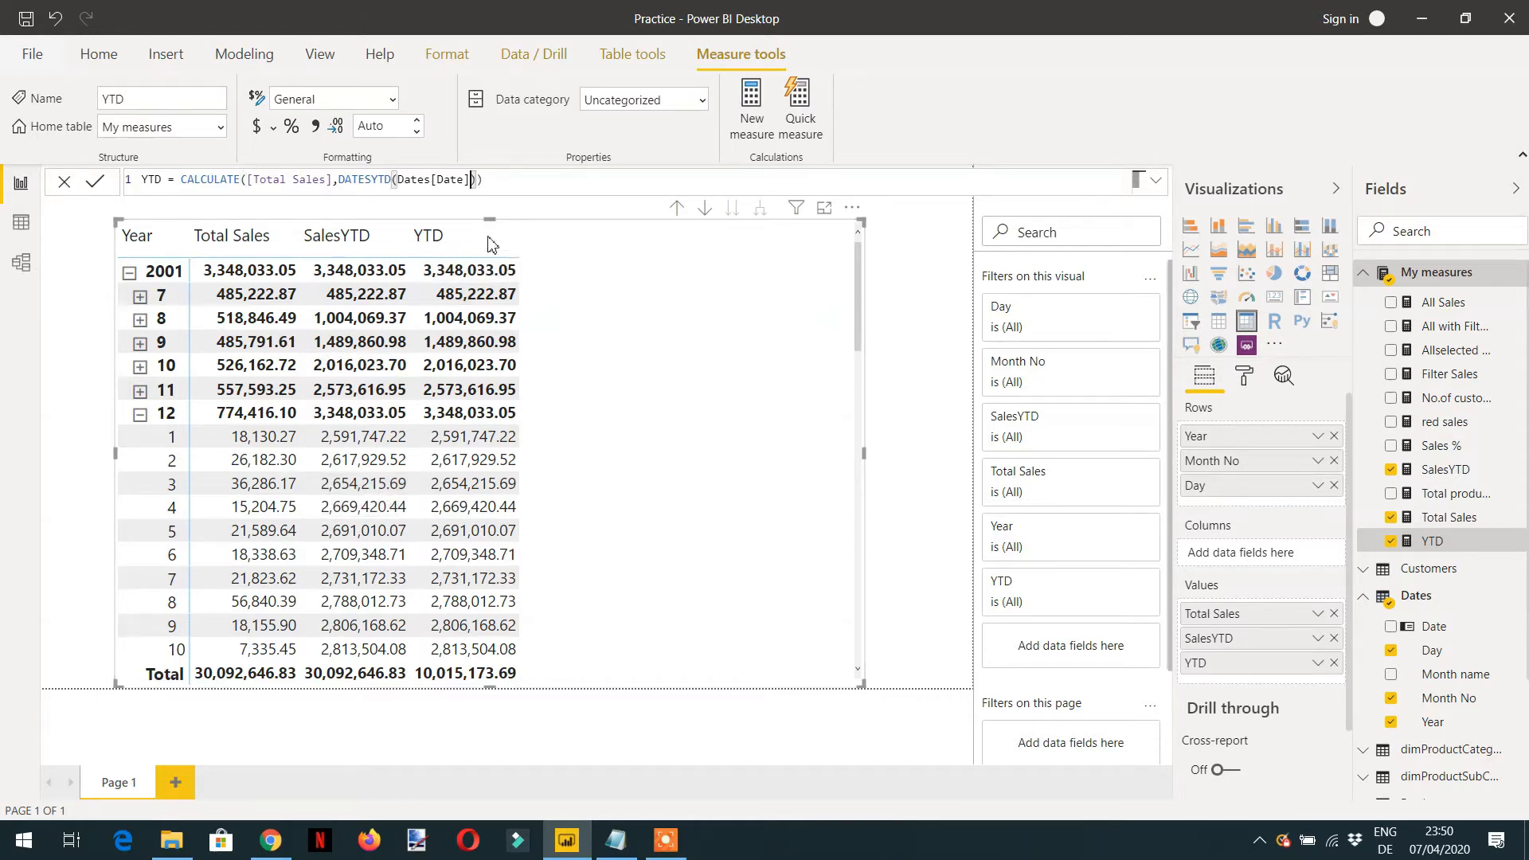
{"action": "left_click", "coordinate": [480, 179]}
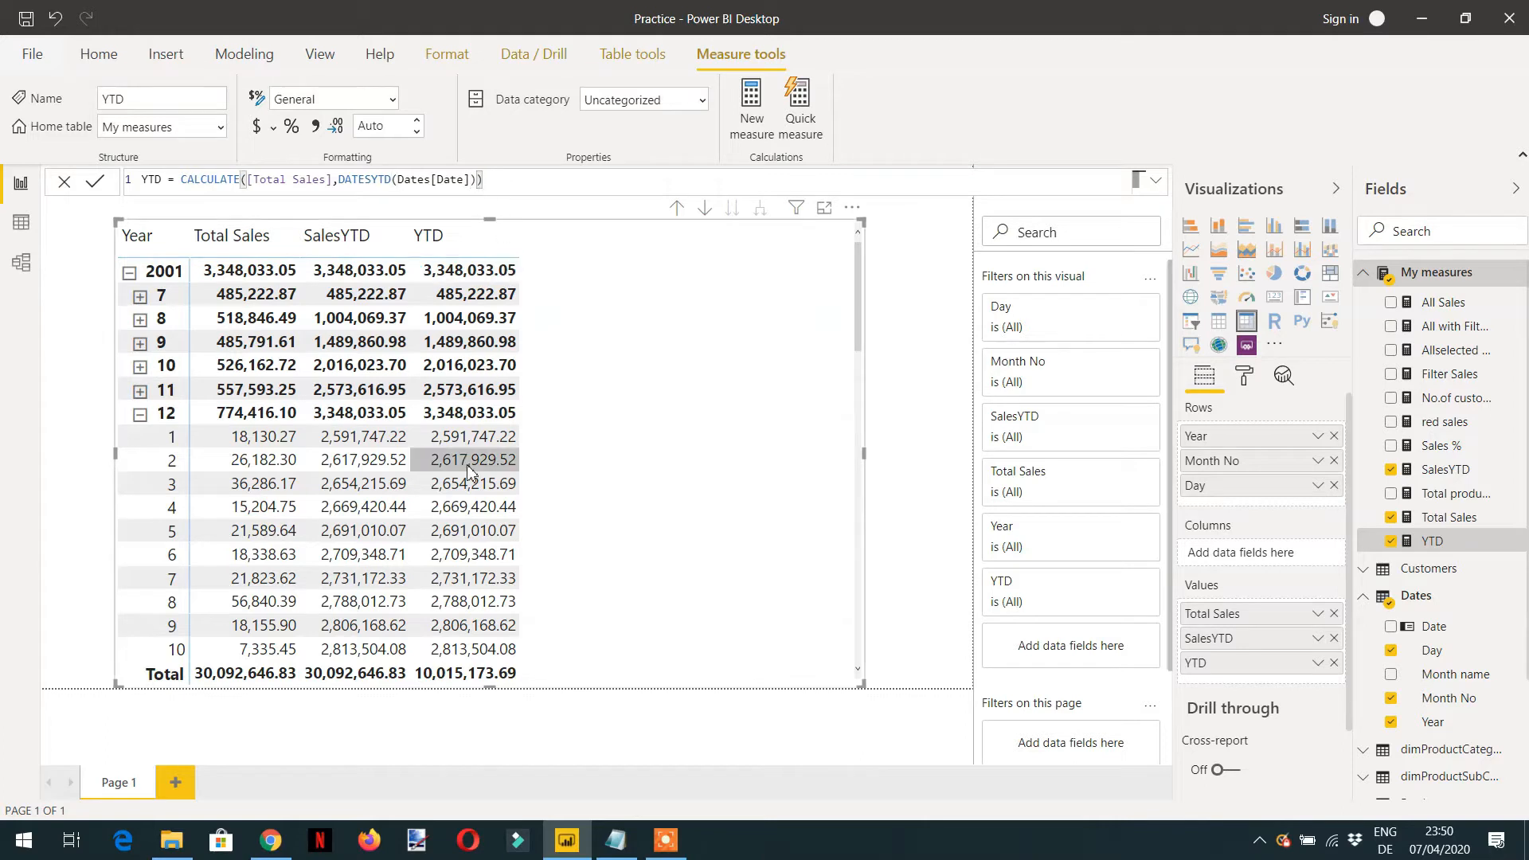
{"action": "key", "text": "Left"}
{"action": "type", "text": ","}
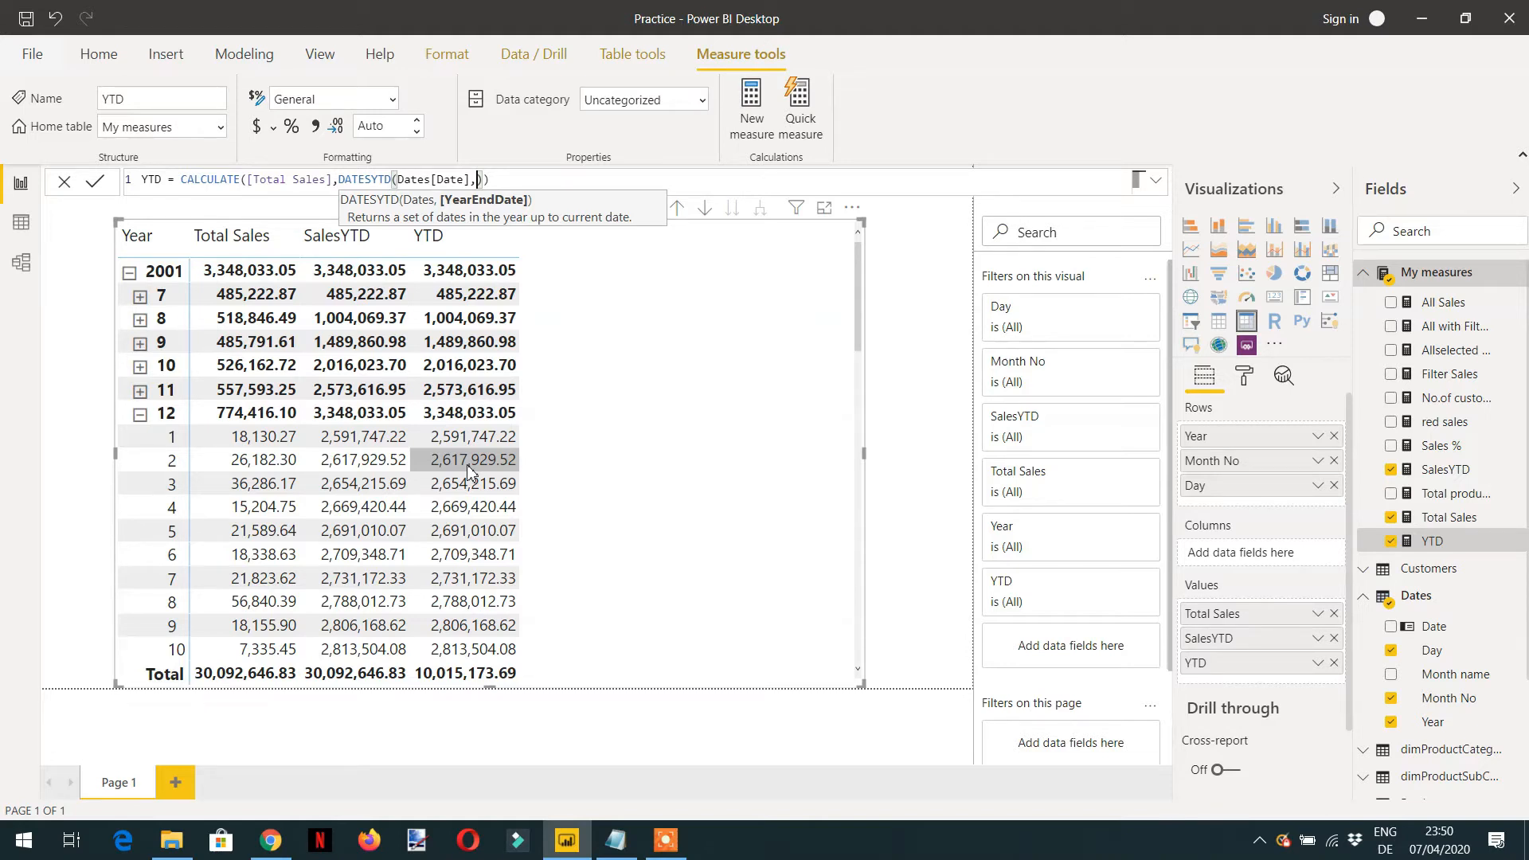
{"action": "key", "text": "BackSpace"}
{"action": "scroll", "coordinate": [587, 383], "scroll_direction": "down", "scroll_amount": 1}
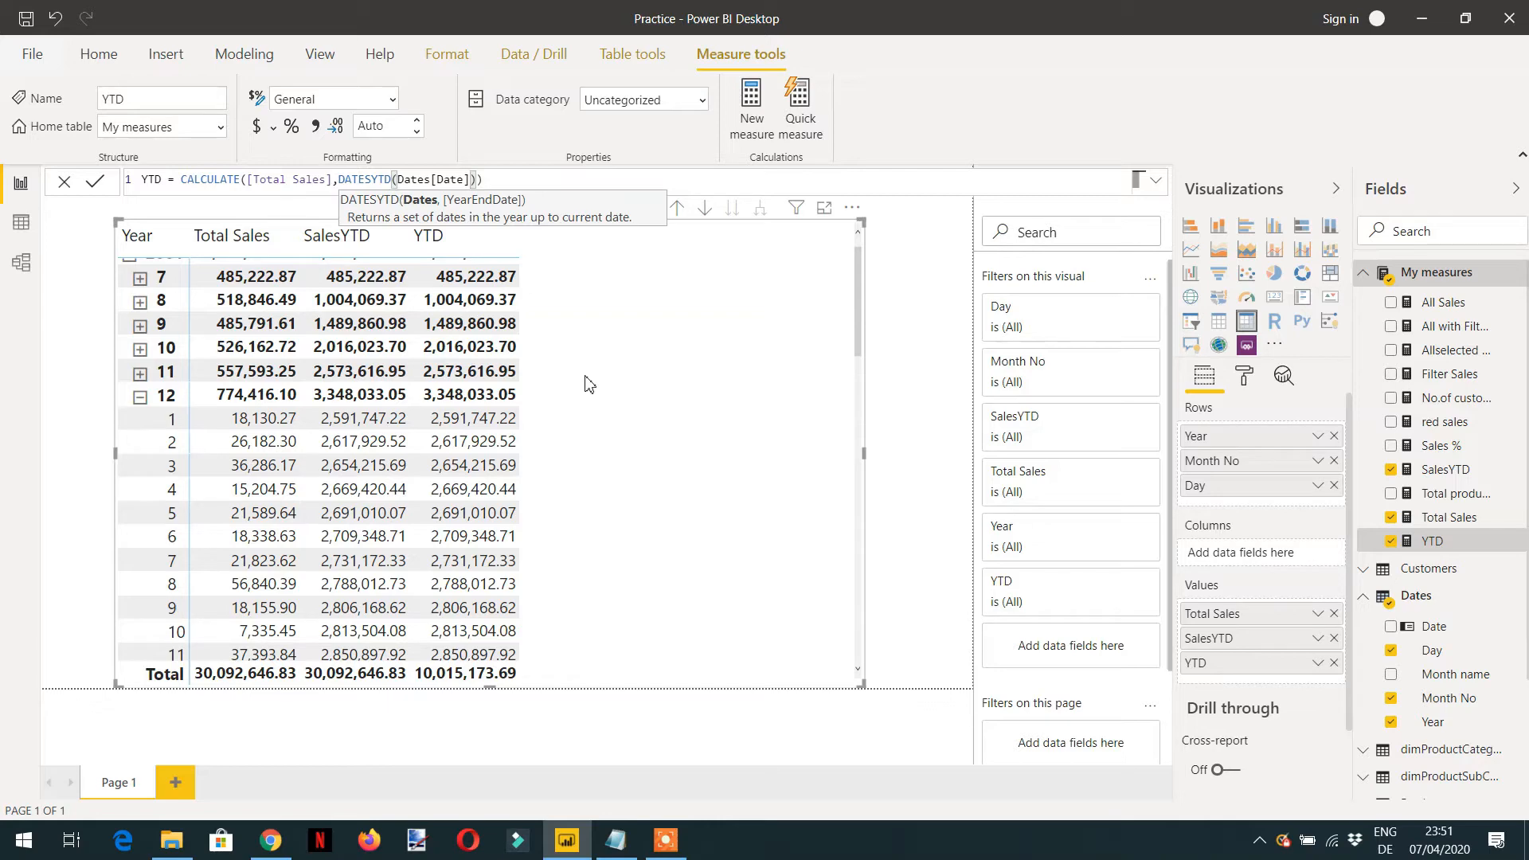
{"action": "type", "text": ",\"8/30"}
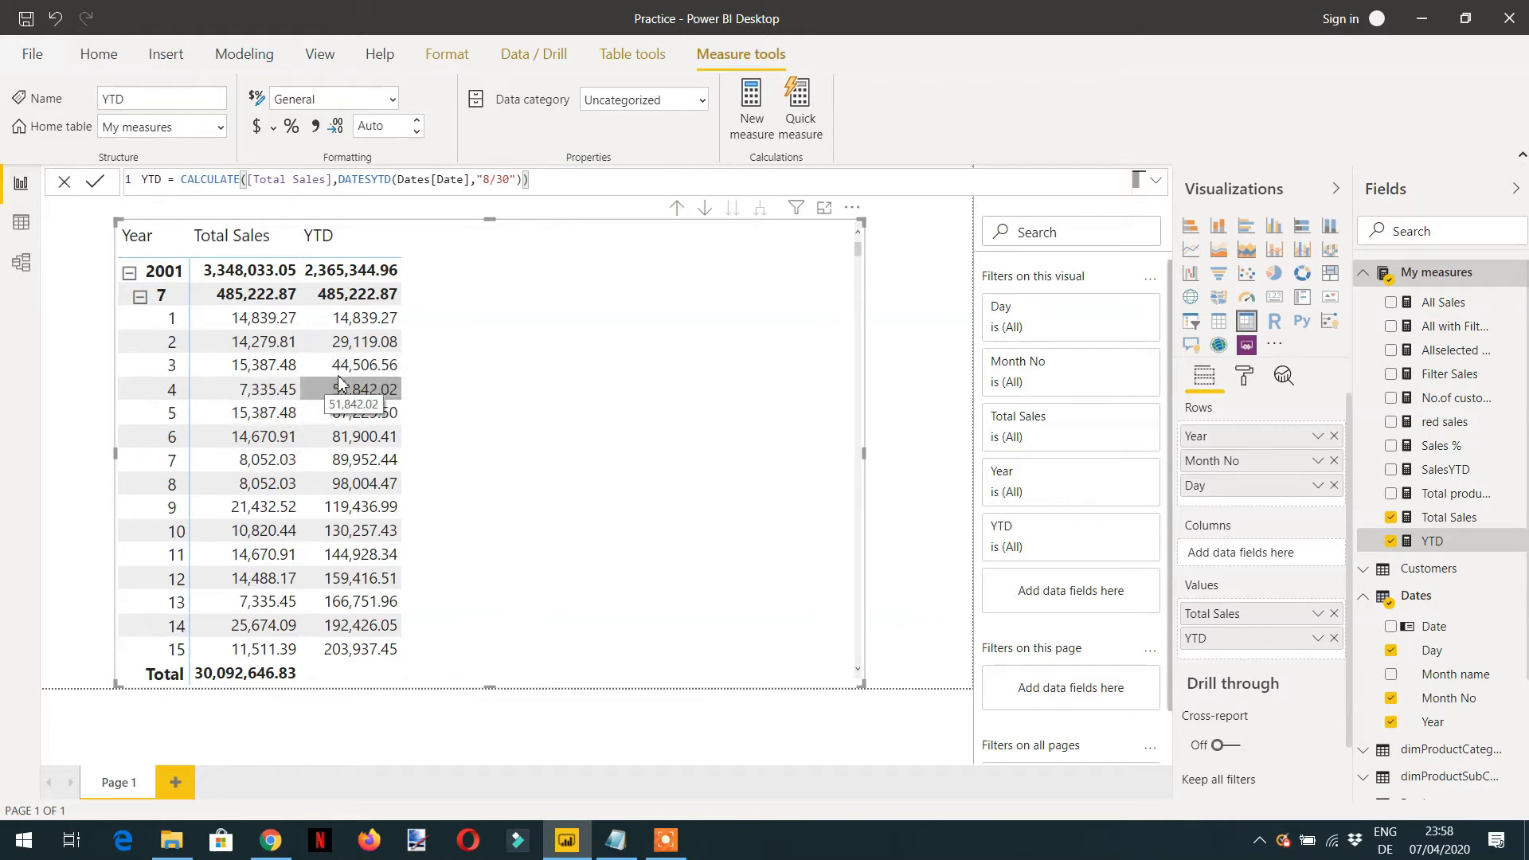
Examine the daily YTD values from July 2001 into 2002, checking how they accumulate around the end of August and across the calendar year change.
{"action": "scroll", "coordinate": [207, 311], "scroll_direction": "down", "scroll_amount": 2}
{"action": "scroll", "coordinate": [379, 452], "scroll_direction": "down", "scroll_amount": 5}
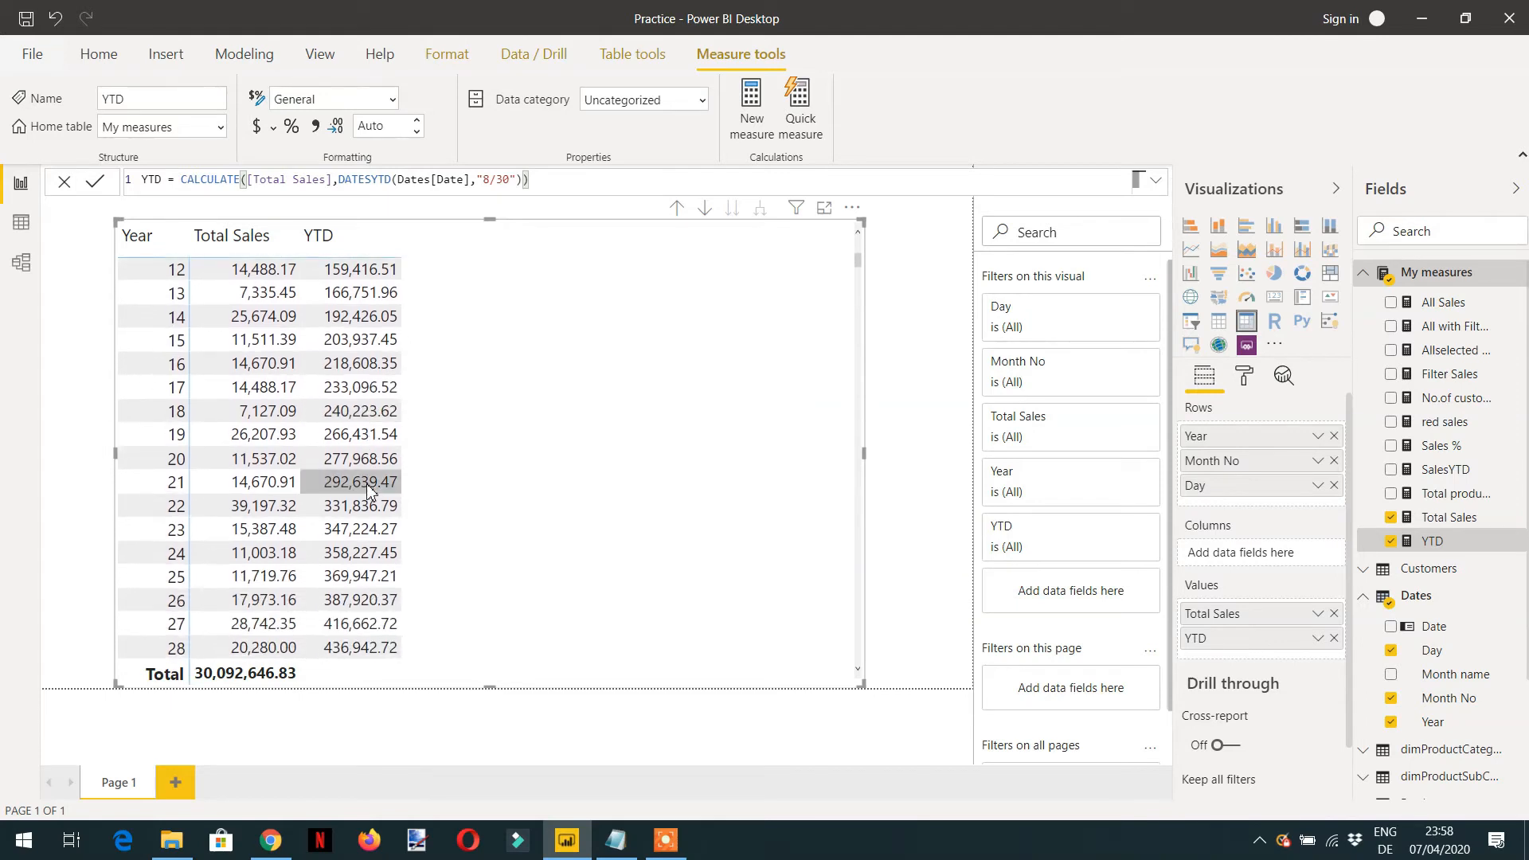
{"action": "scroll", "coordinate": [368, 491], "scroll_direction": "down", "scroll_amount": 2}
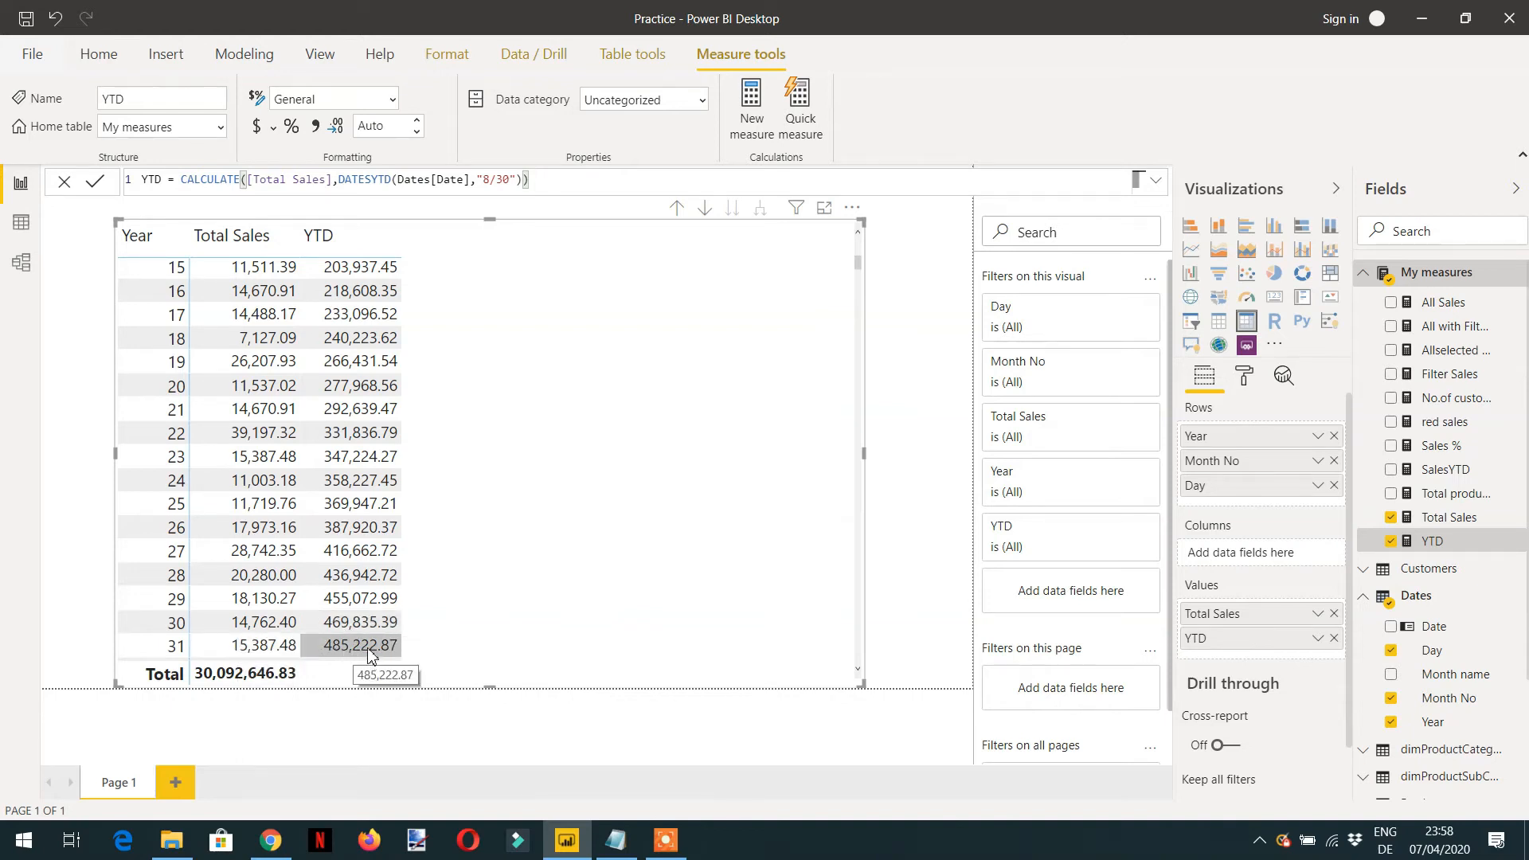
{"action": "scroll", "coordinate": [368, 655], "scroll_direction": "down", "scroll_amount": 4}
{"action": "scroll", "coordinate": [271, 494], "scroll_direction": "down", "scroll_amount": 2}
{"action": "scroll", "coordinate": [247, 460], "scroll_direction": "down", "scroll_amount": 3}
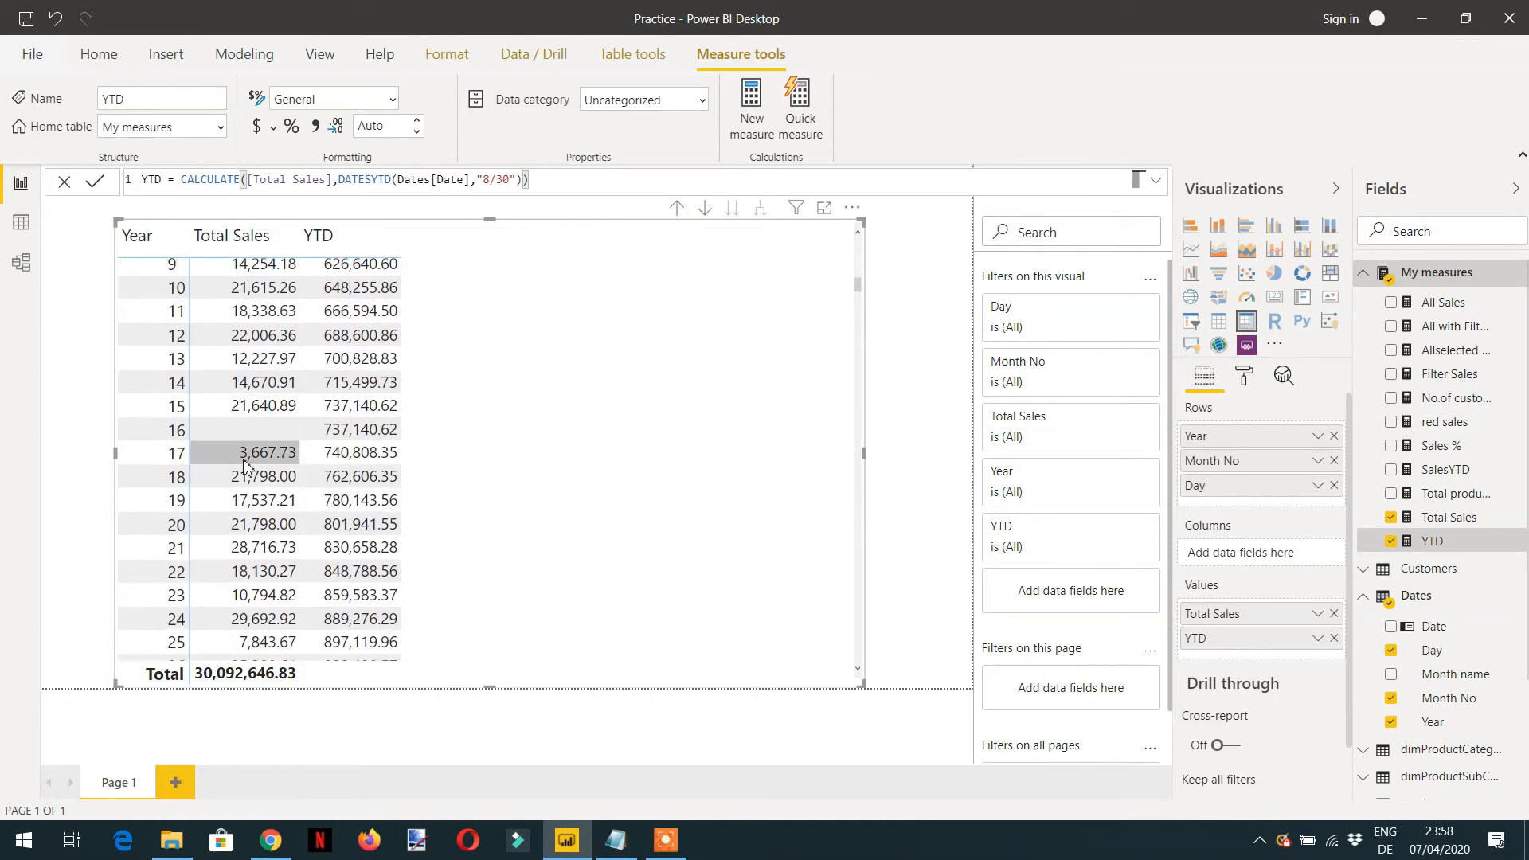
{"action": "scroll", "coordinate": [253, 498], "scroll_direction": "down", "scroll_amount": 3}
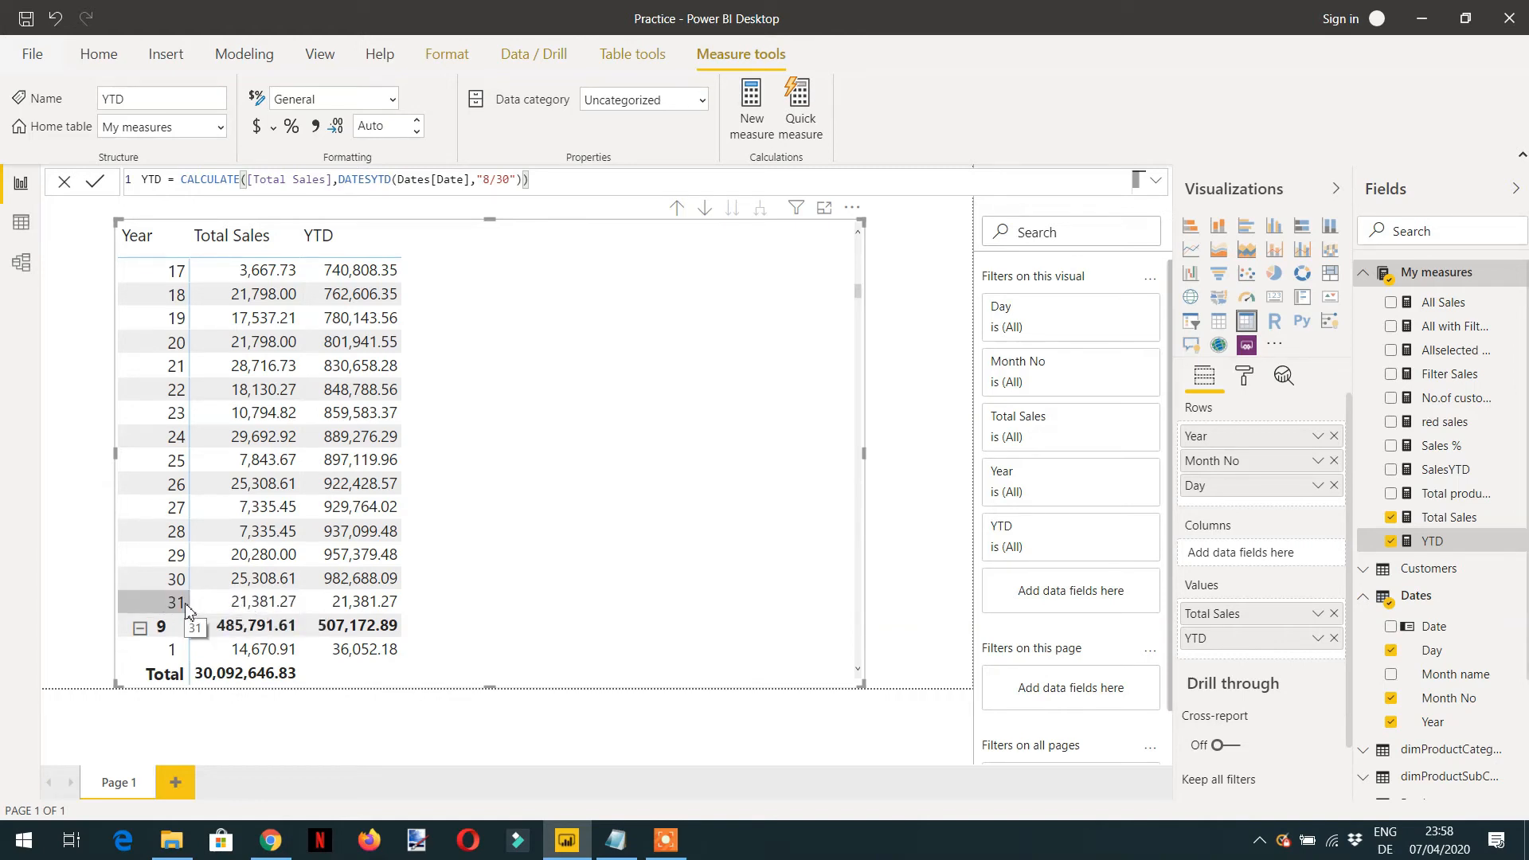
{"action": "scroll", "coordinate": [354, 612], "scroll_direction": "down", "scroll_amount": 1}
{"action": "scroll", "coordinate": [355, 612], "scroll_direction": "down", "scroll_amount": 5}
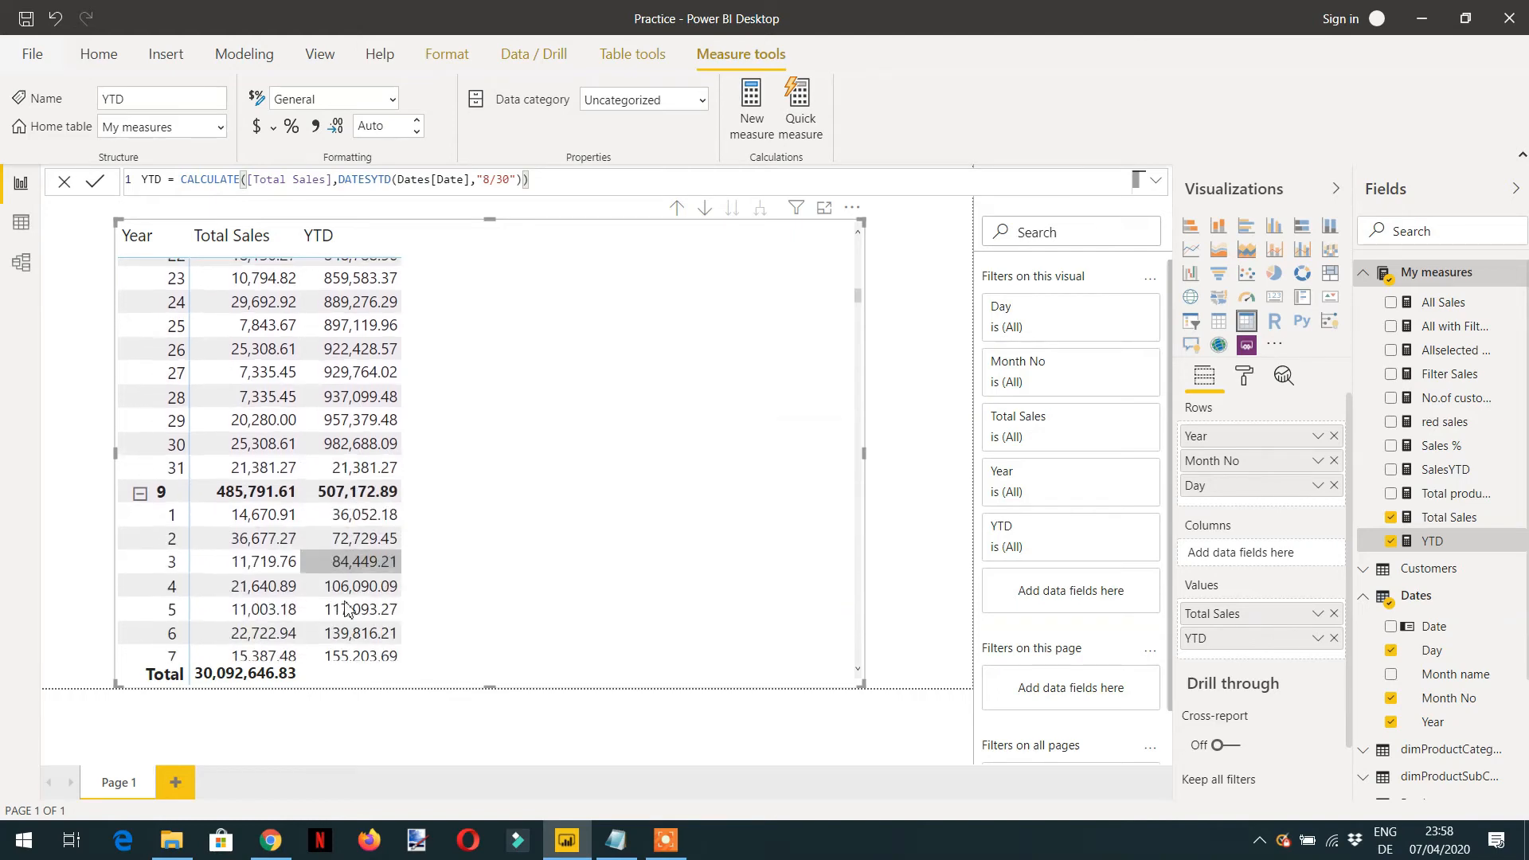
{"action": "scroll", "coordinate": [333, 539], "scroll_direction": "down", "scroll_amount": 3}
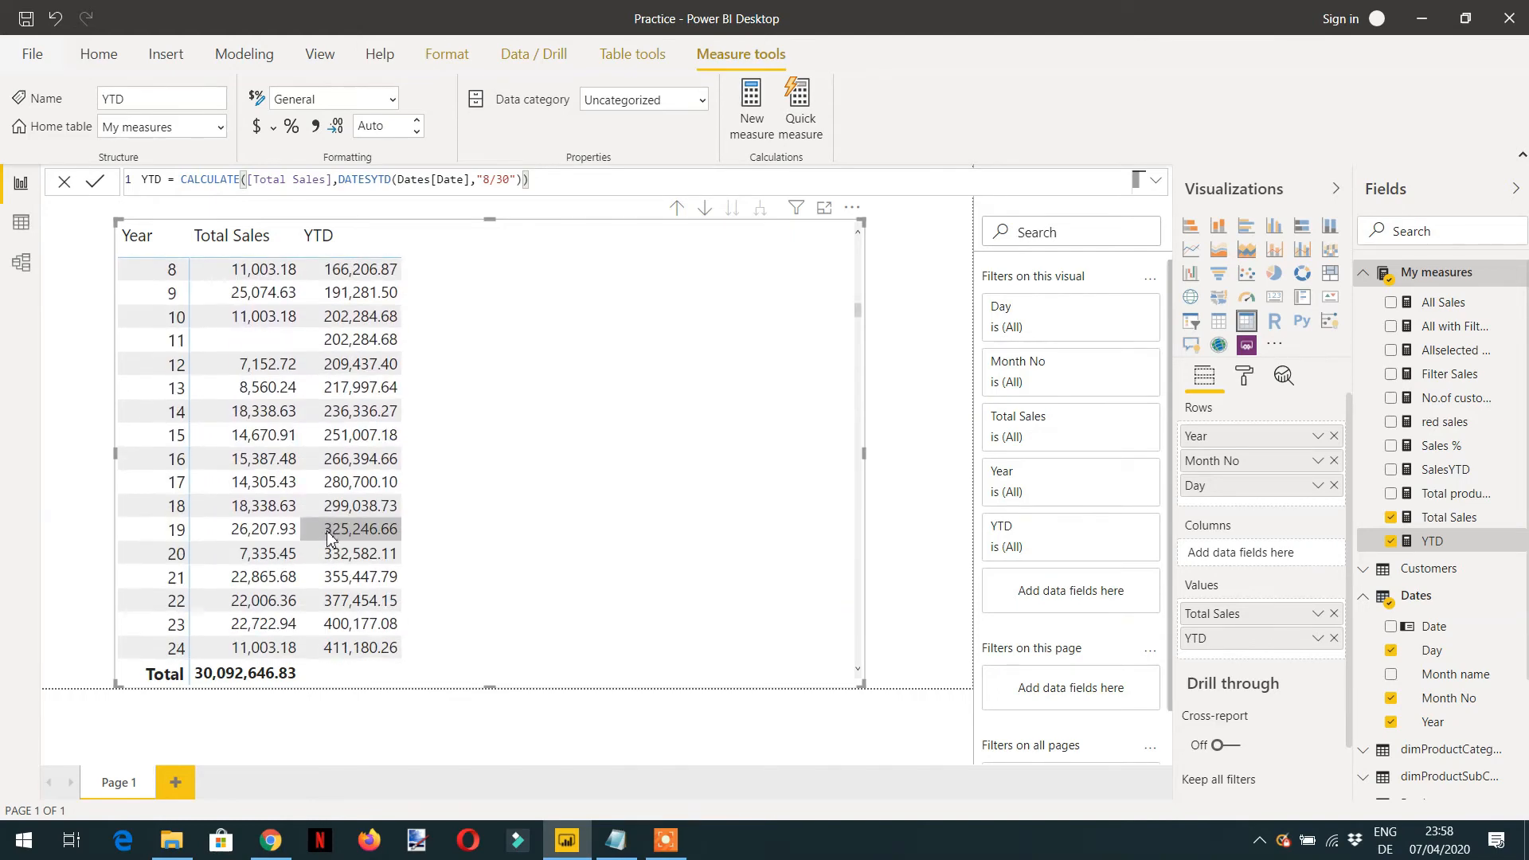
{"action": "scroll", "coordinate": [316, 497], "scroll_direction": "up", "scroll_amount": 4}
{"action": "scroll", "coordinate": [314, 494], "scroll_direction": "down", "scroll_amount": 15}
{"action": "scroll", "coordinate": [302, 474], "scroll_direction": "down", "scroll_amount": 20}
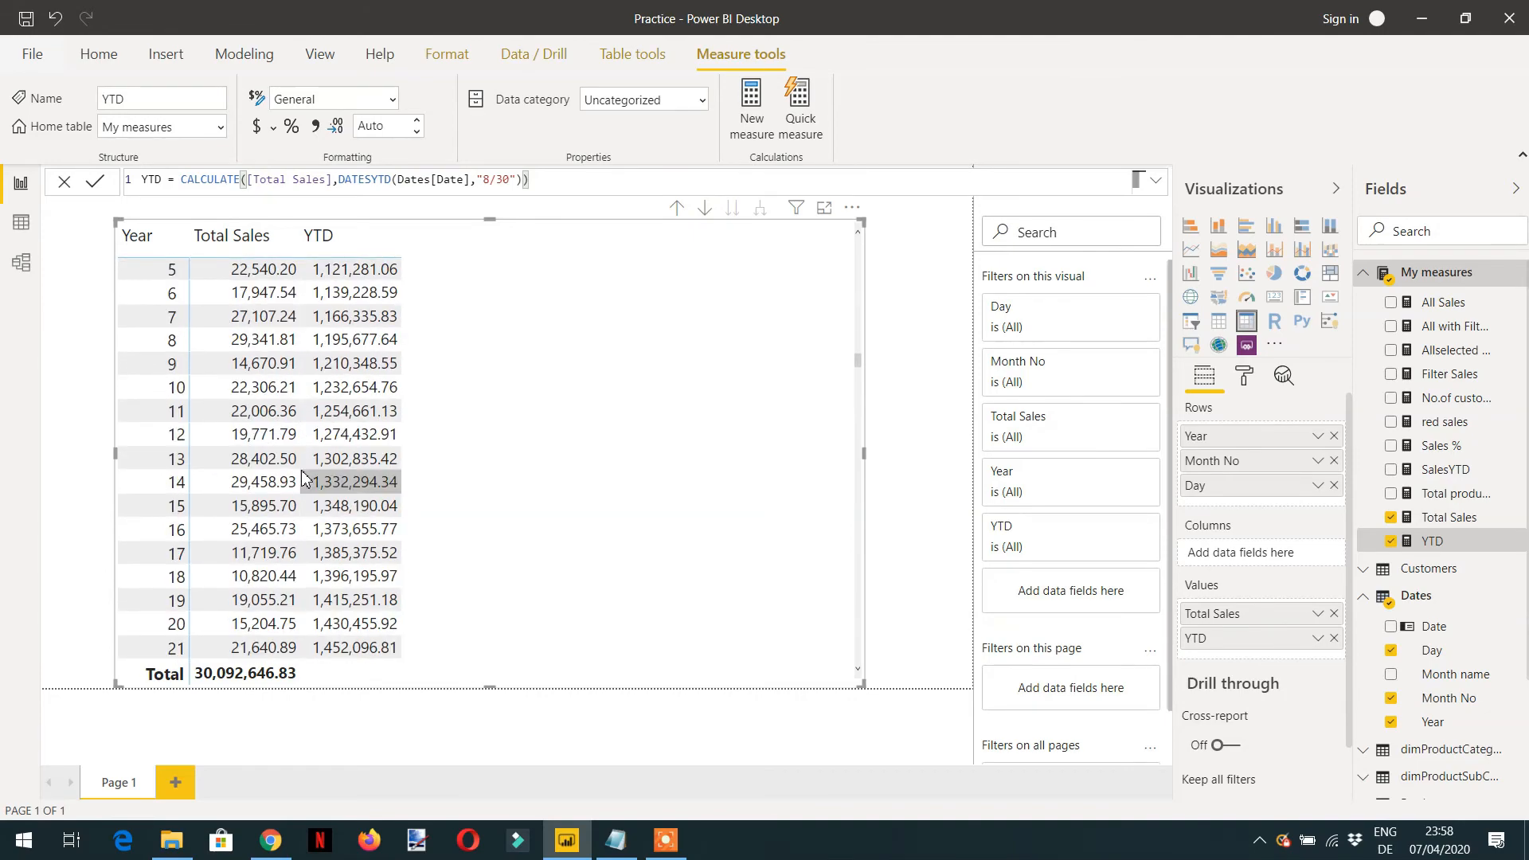
{"action": "scroll", "coordinate": [303, 478], "scroll_direction": "down", "scroll_amount": 20}
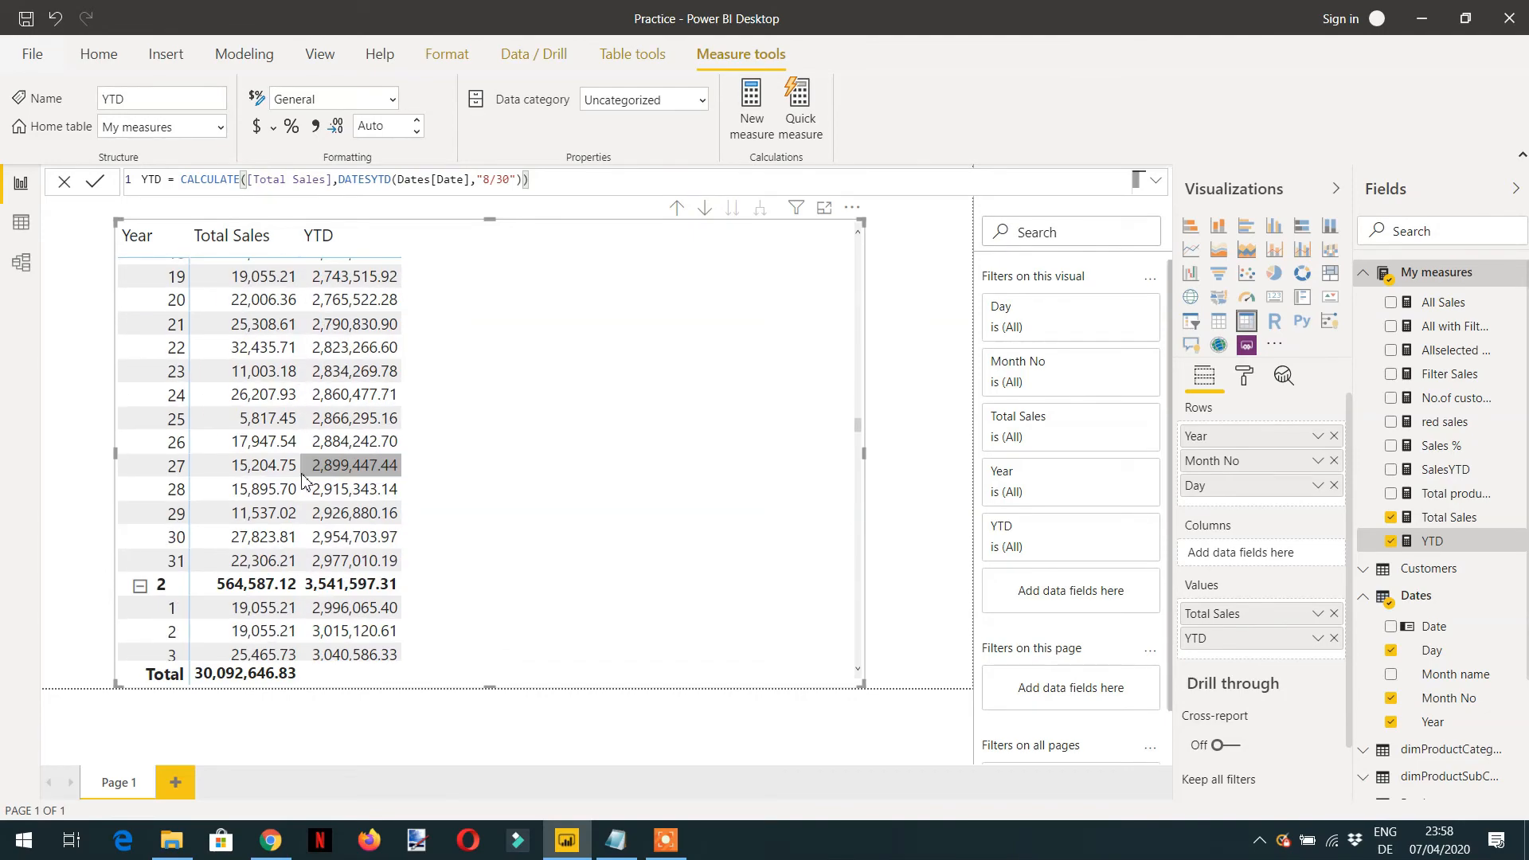
{"action": "scroll", "coordinate": [300, 481], "scroll_direction": "down", "scroll_amount": 20}
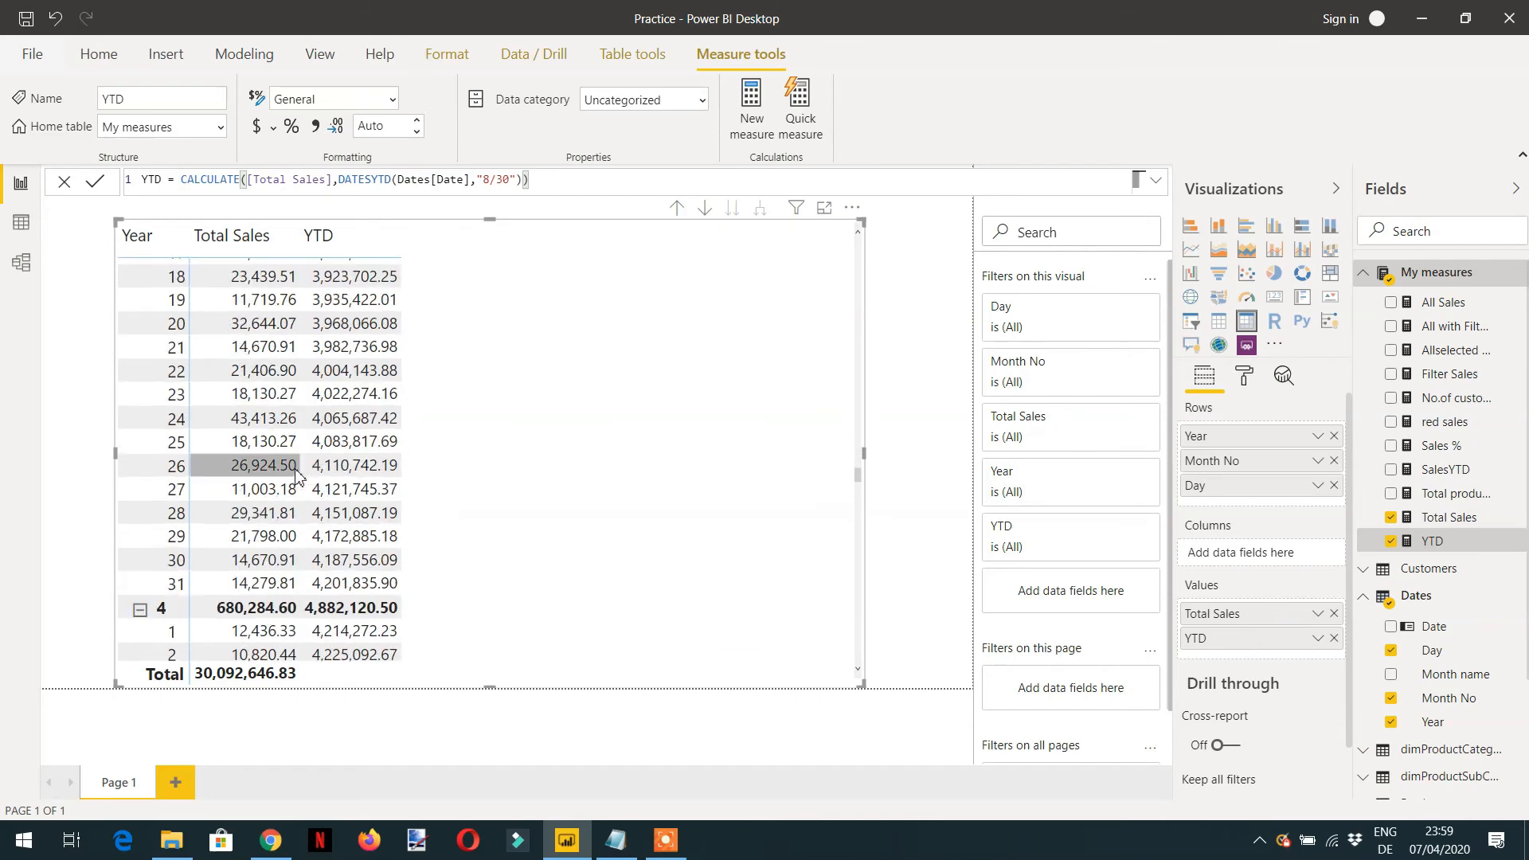
{"action": "scroll", "coordinate": [295, 478], "scroll_direction": "up", "scroll_amount": 18}
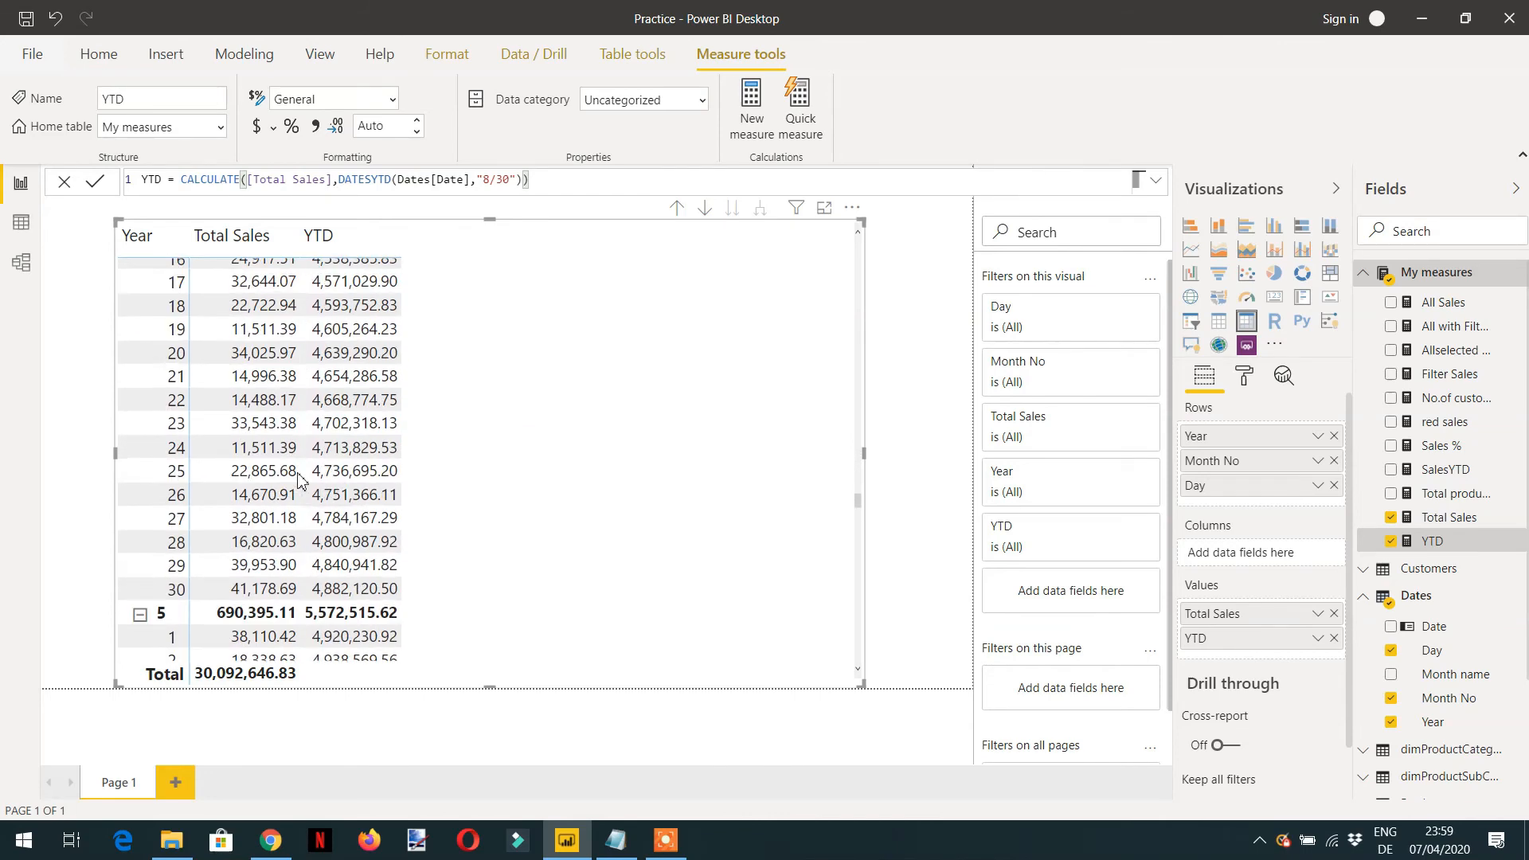
{"action": "scroll", "coordinate": [450, 476], "scroll_direction": "up", "scroll_amount": 20}
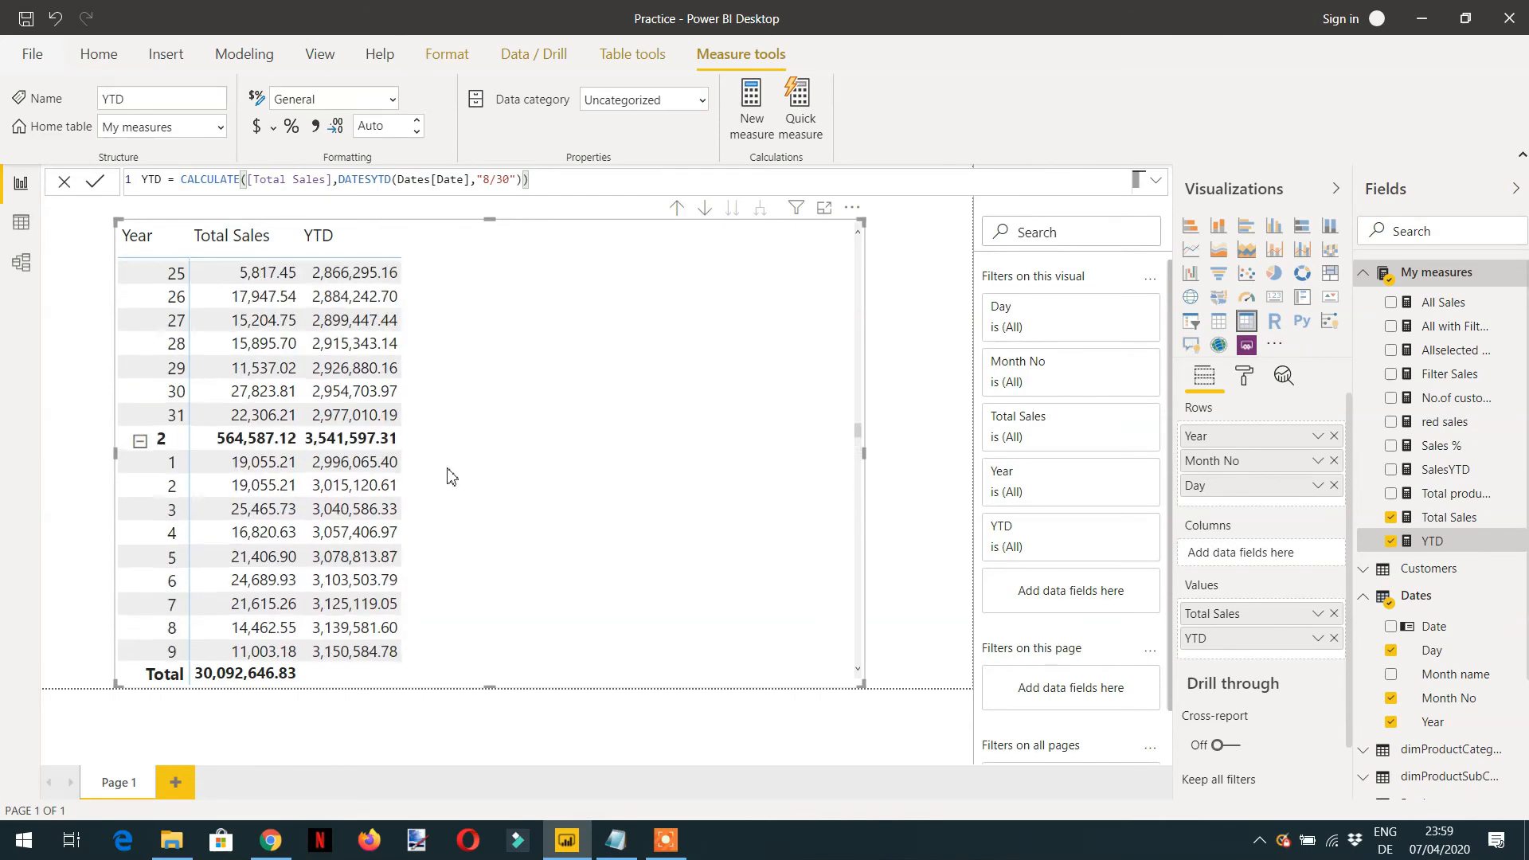
Drill the matrix up from day level so that every year shows only its month rows.
{"action": "scroll", "coordinate": [333, 525], "scroll_direction": "down", "scroll_amount": 20}
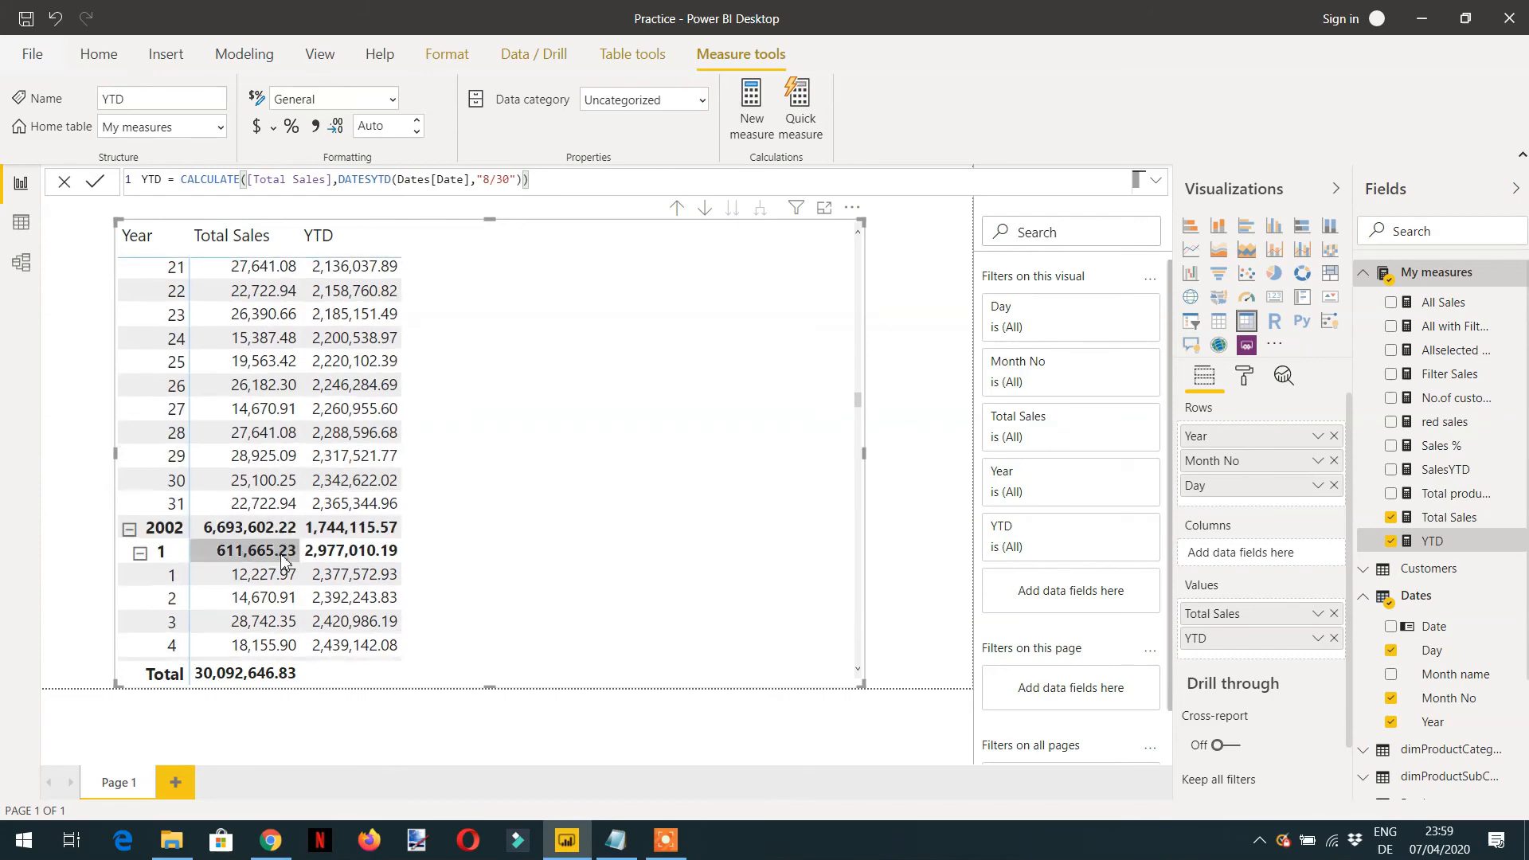
{"action": "scroll", "coordinate": [280, 554], "scroll_direction": "down", "scroll_amount": 5}
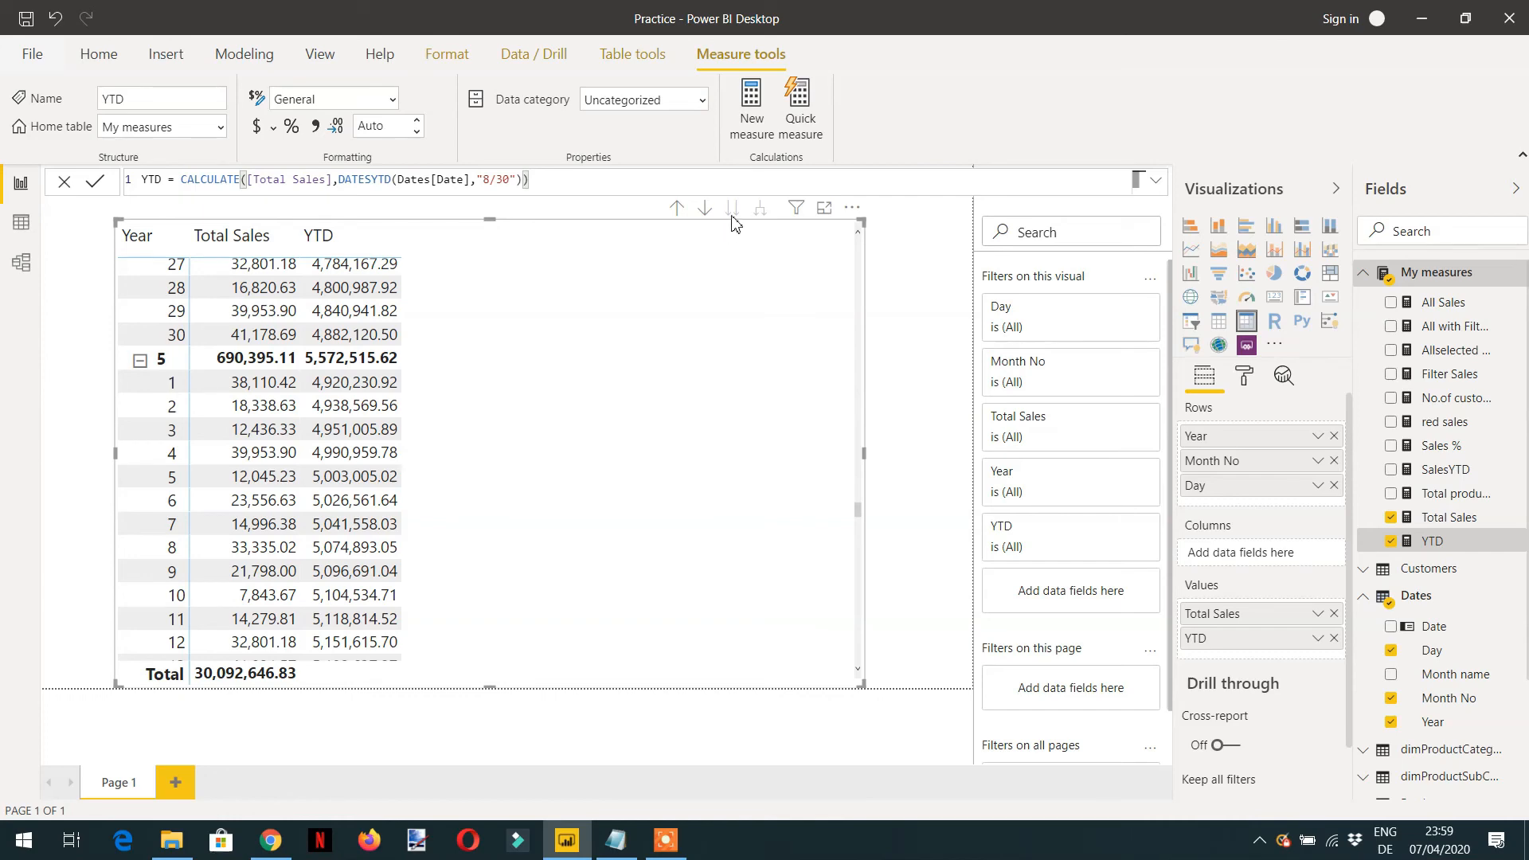
{"action": "left_click", "coordinate": [677, 212]}
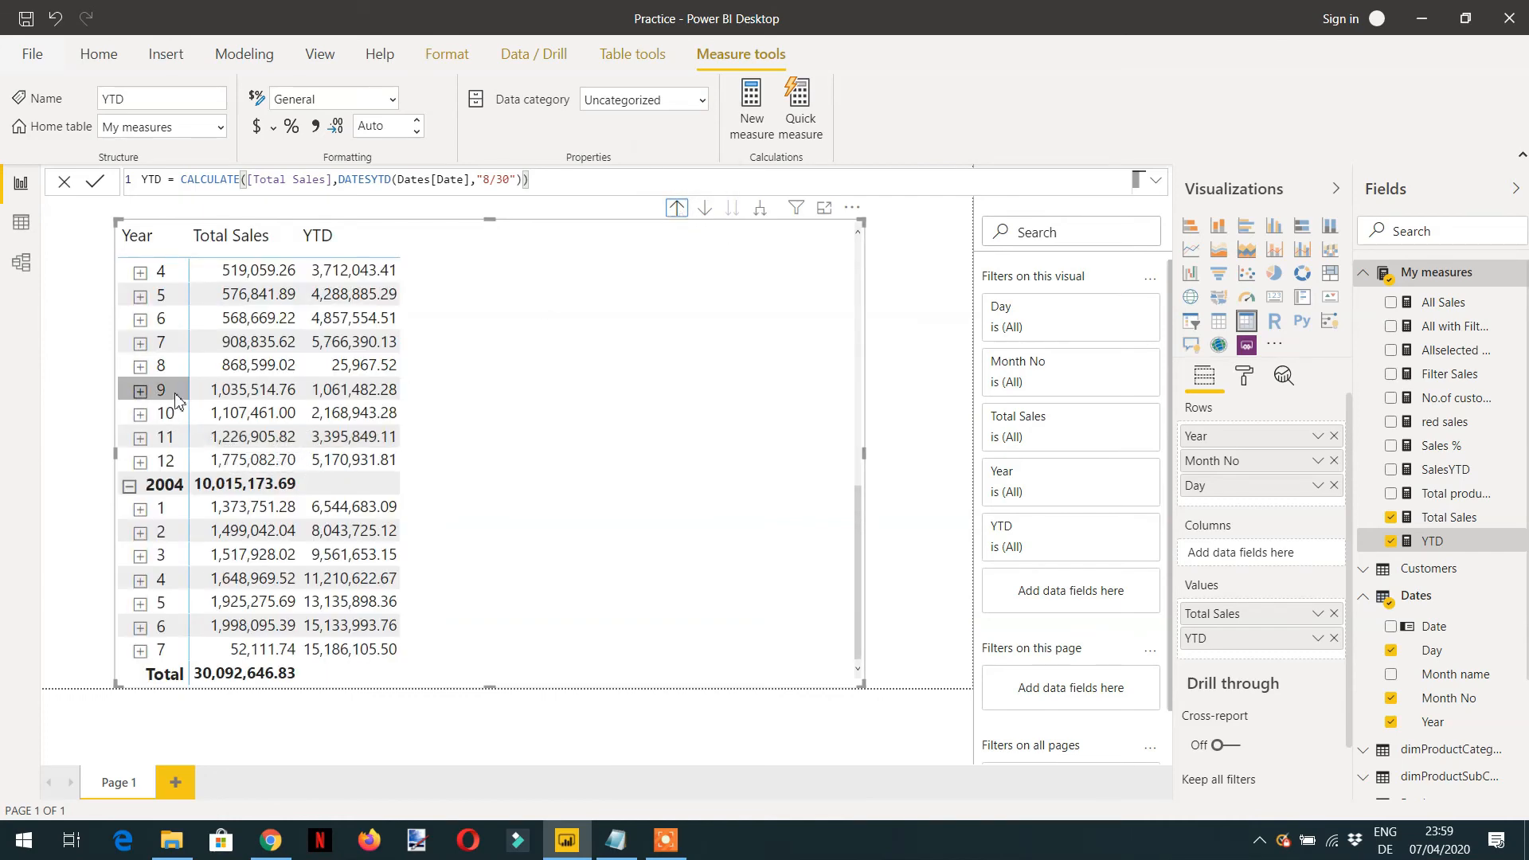
Expand month 8 of 2002 in the matrix and check its daily YTD values around August 30 and 31.
{"action": "scroll", "coordinate": [163, 398], "scroll_direction": "up", "scroll_amount": 4}
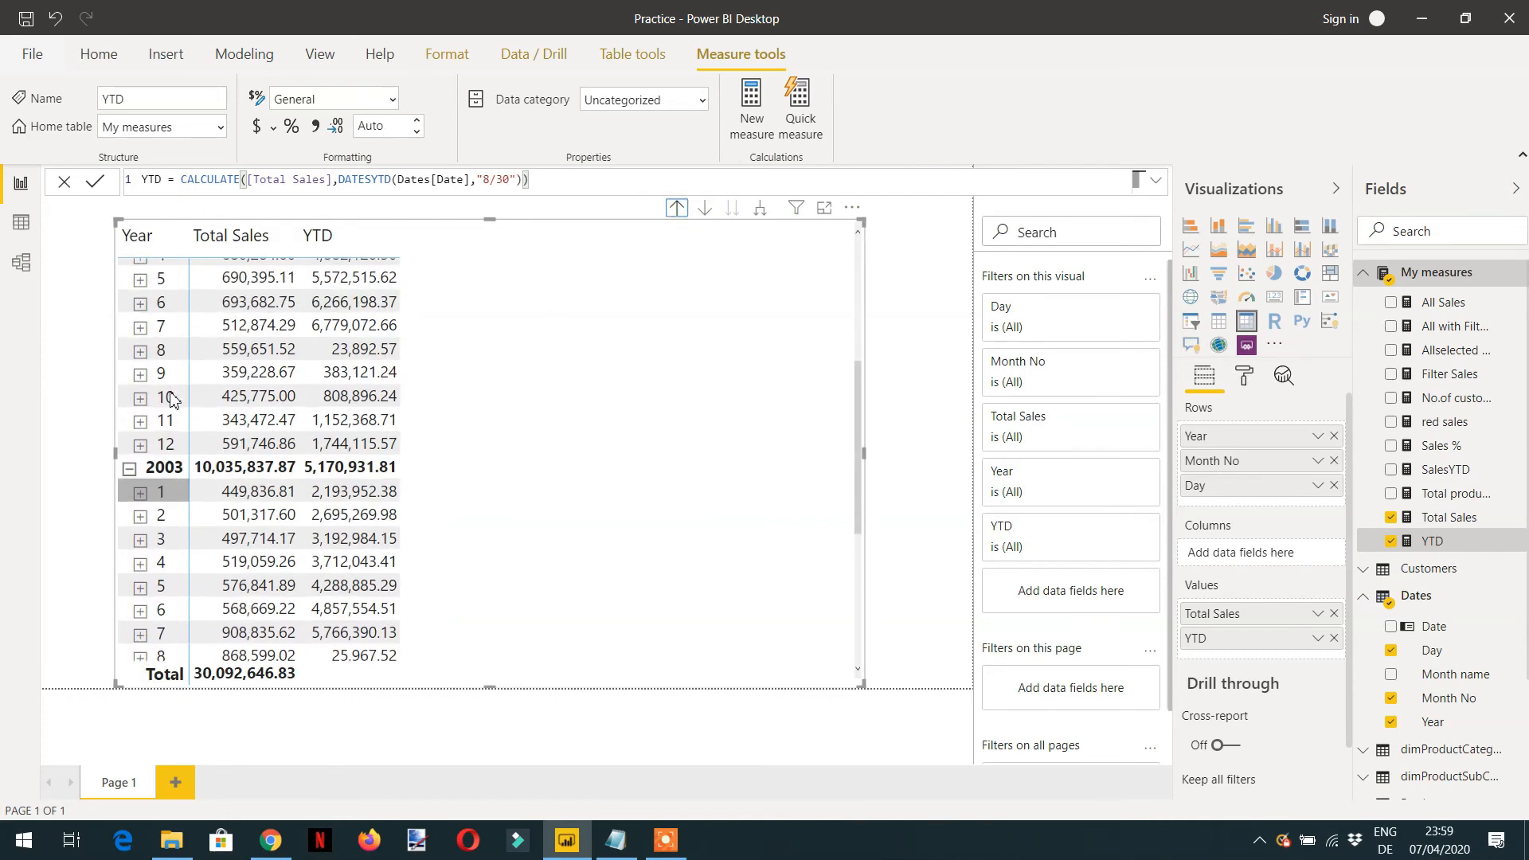
{"action": "left_click", "coordinate": [140, 350]}
{"action": "scroll", "coordinate": [350, 462], "scroll_direction": "down", "scroll_amount": 6}
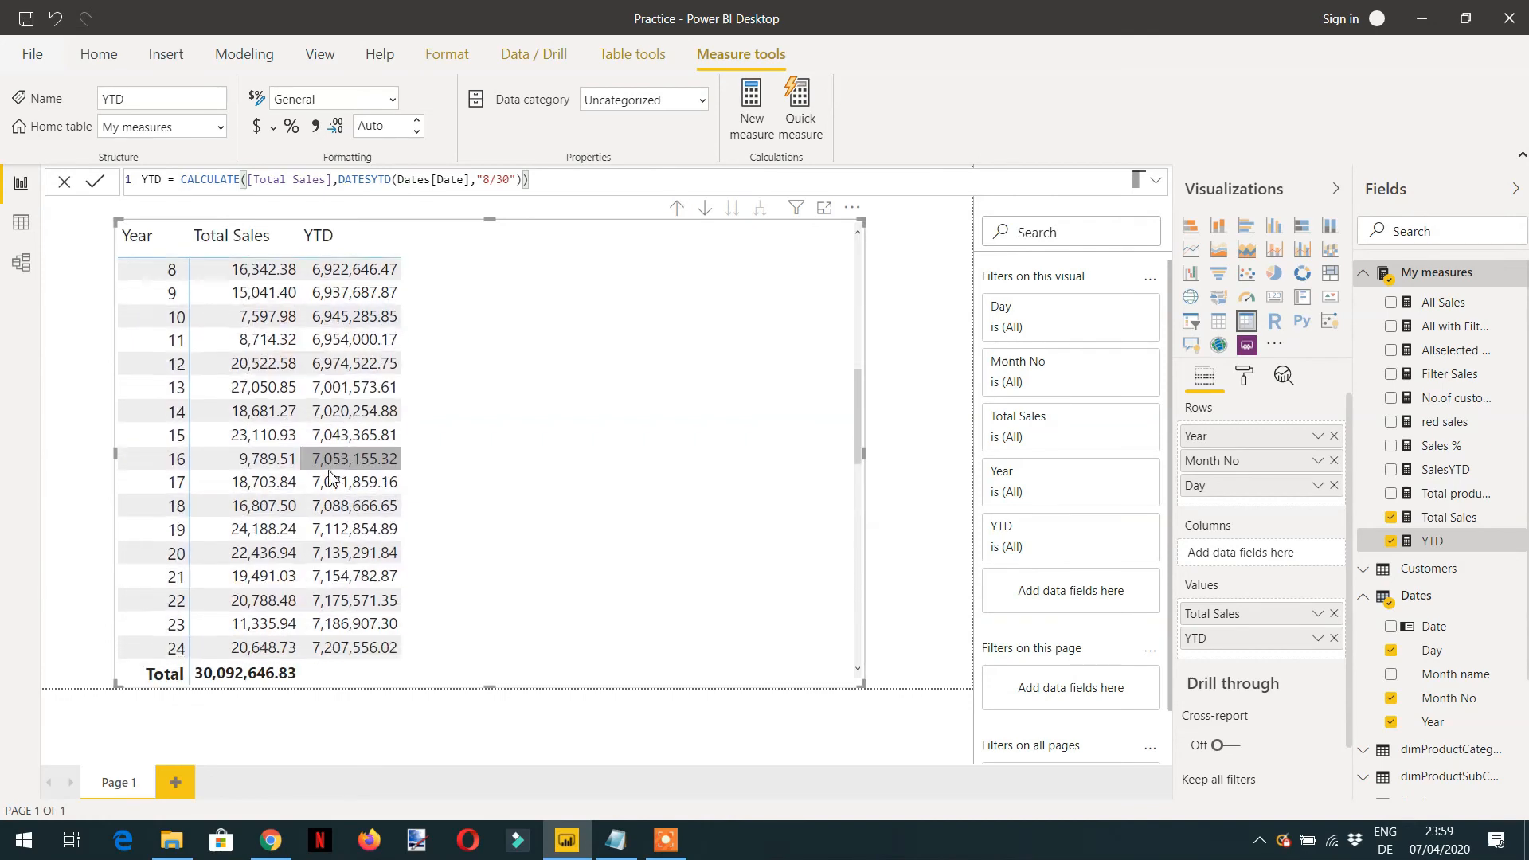
{"action": "scroll", "coordinate": [224, 559], "scroll_direction": "down", "scroll_amount": 2}
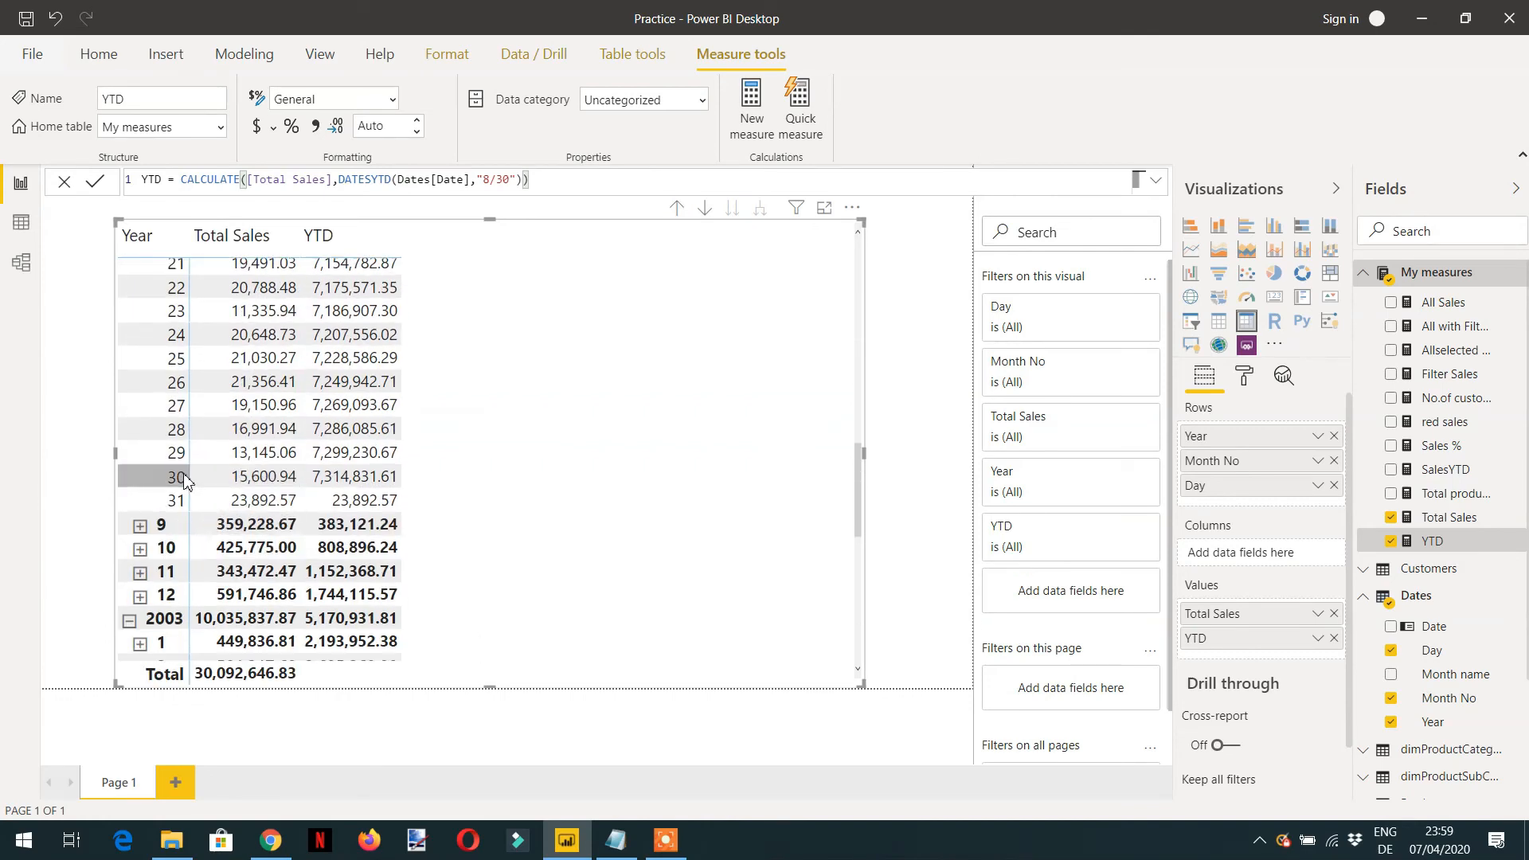